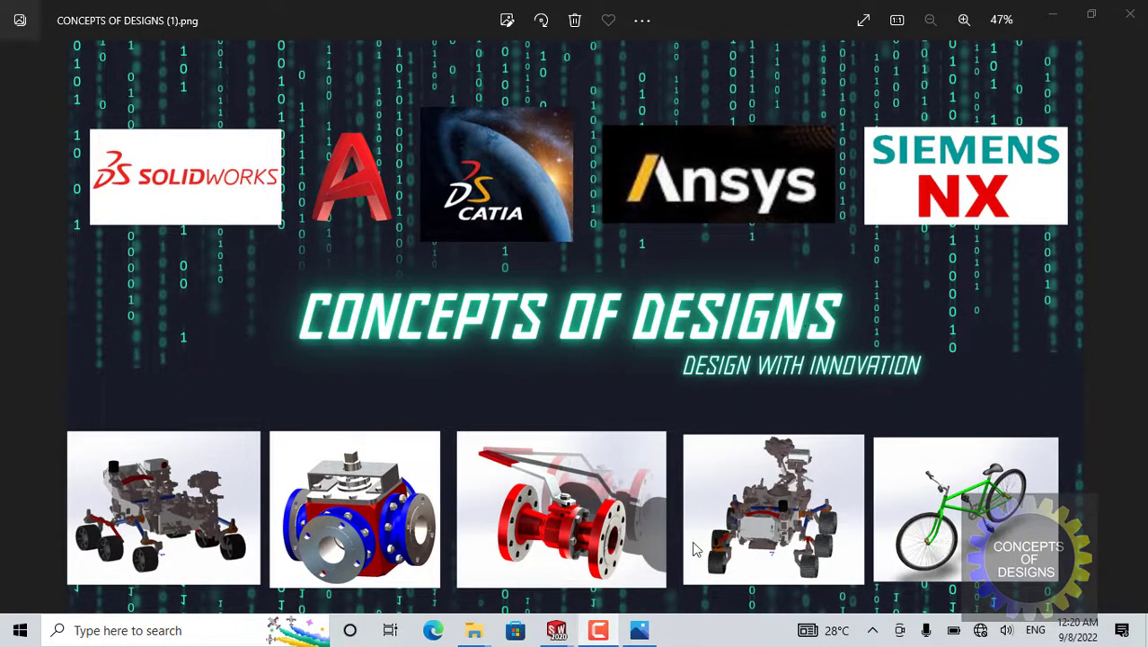
- Move from the circular honeycomb disc window to the rectangular honeycomb pattern part window
{"action": "mouse_move", "coordinate": [559, 634]}
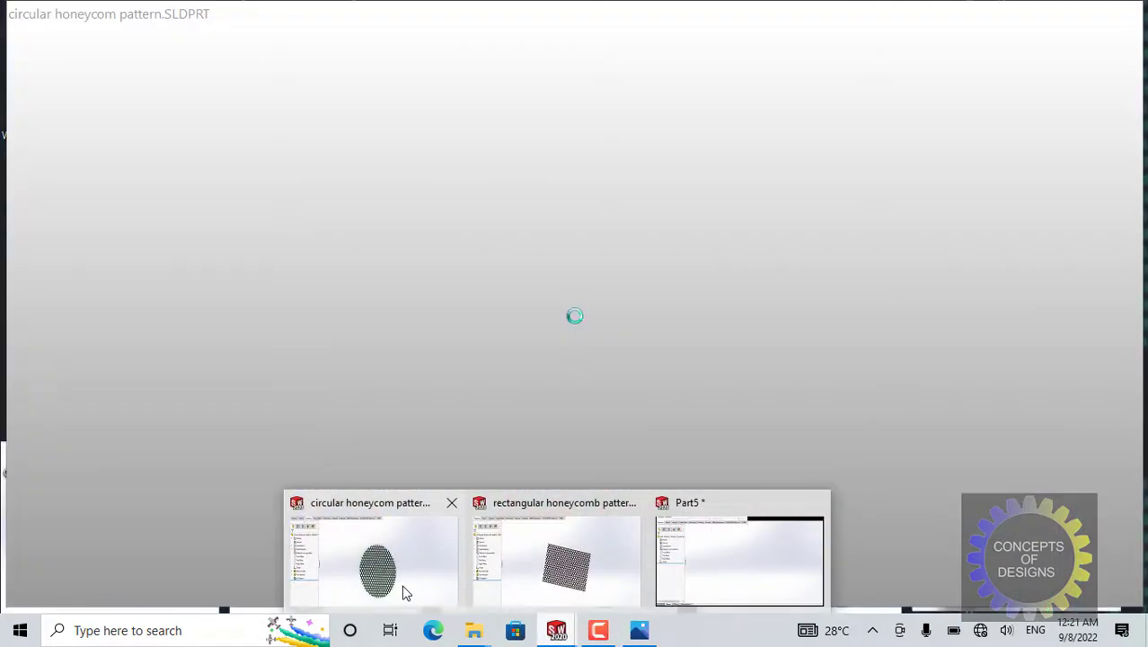
{"action": "left_click", "coordinate": [403, 593]}
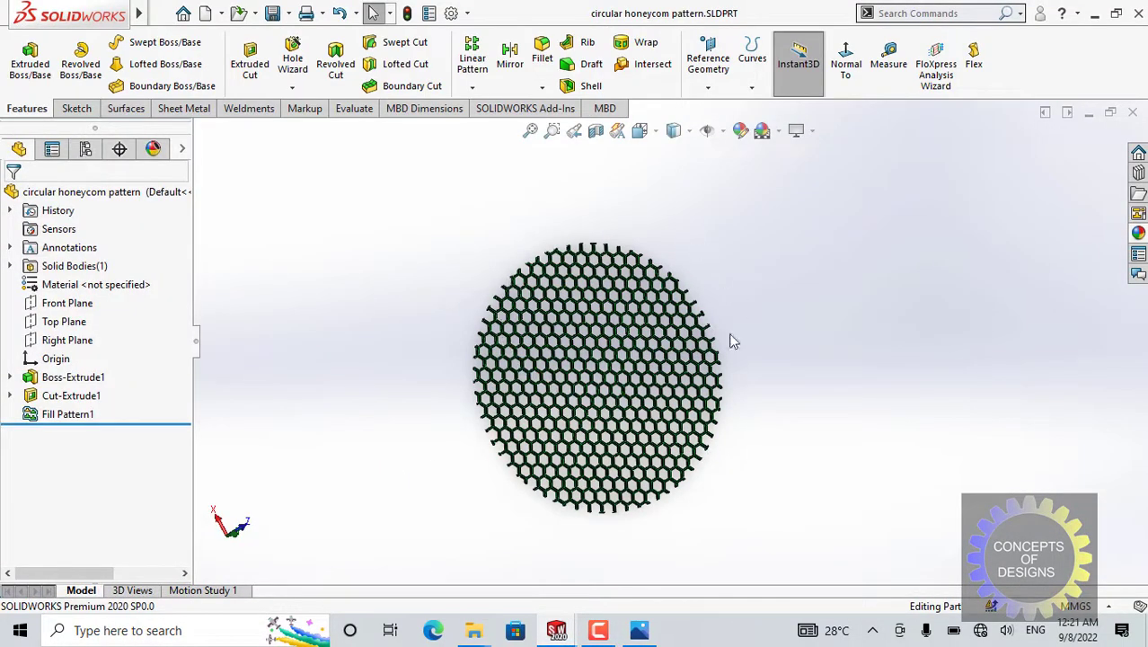
{"action": "mouse_move", "coordinate": [557, 629]}
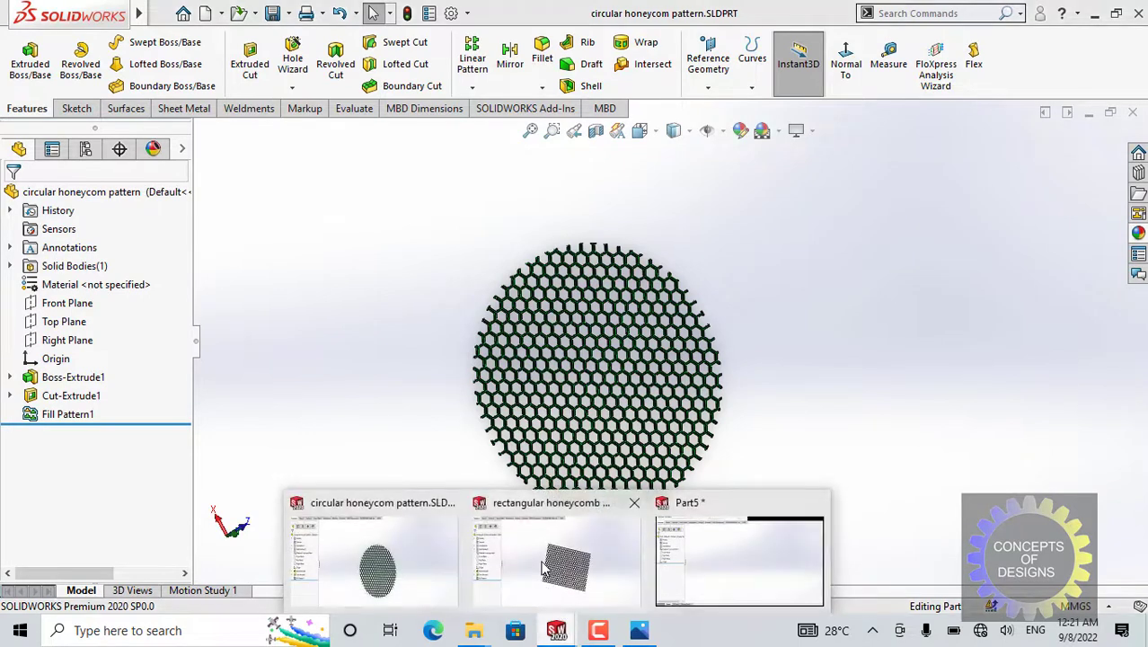
{"action": "left_click", "coordinate": [540, 567]}
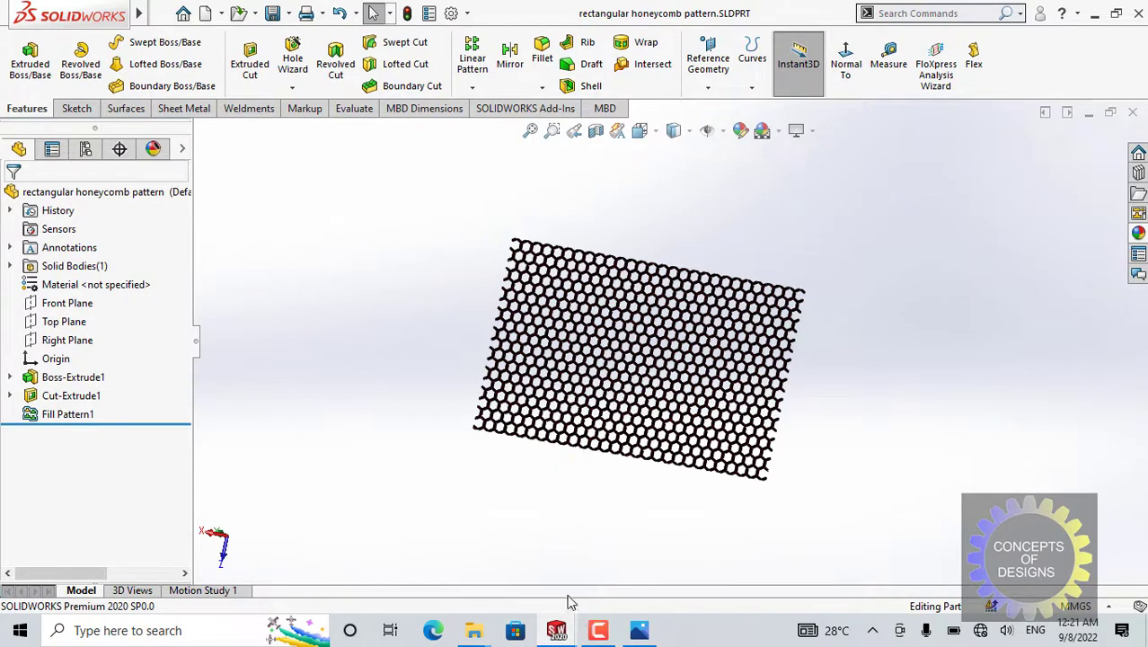
- Create a new part and start a sketch on the Top Plane
{"action": "key", "text": "ctrl+n"}
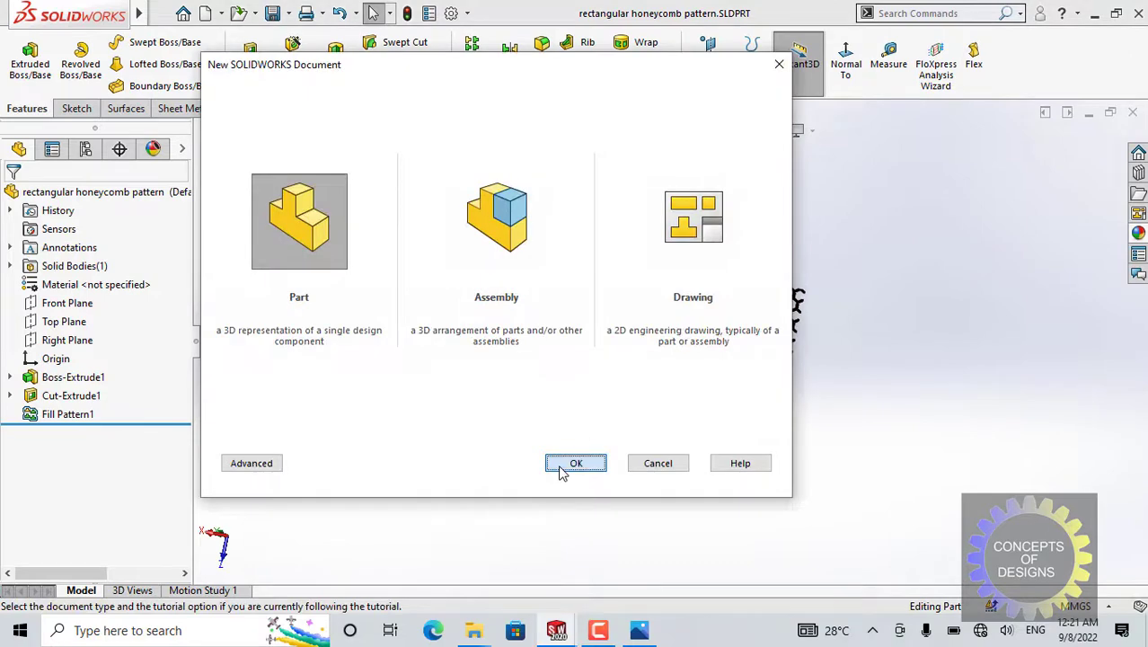
{"action": "left_click", "coordinate": [560, 467]}
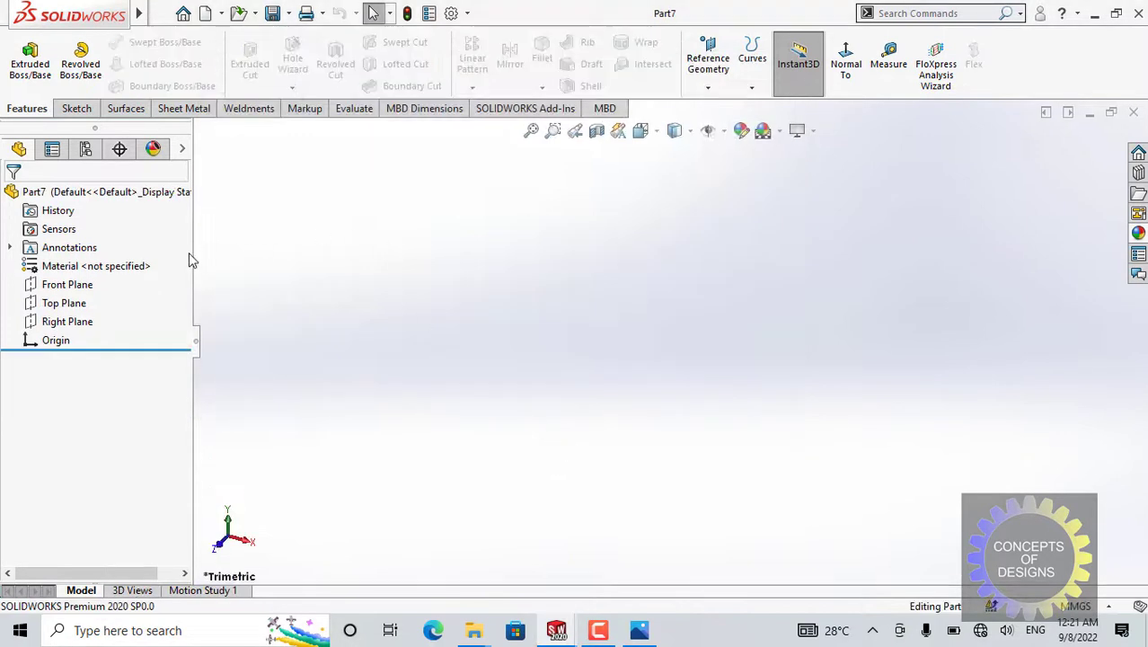
{"action": "left_click", "coordinate": [63, 303]}
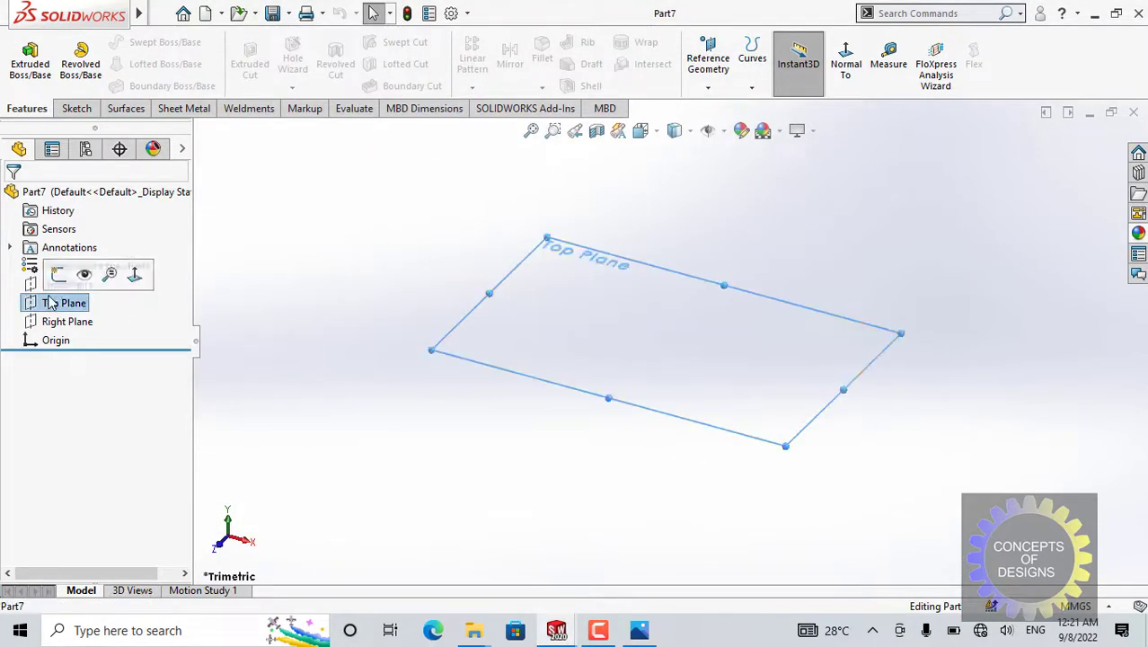
{"action": "left_click", "coordinate": [57, 269]}
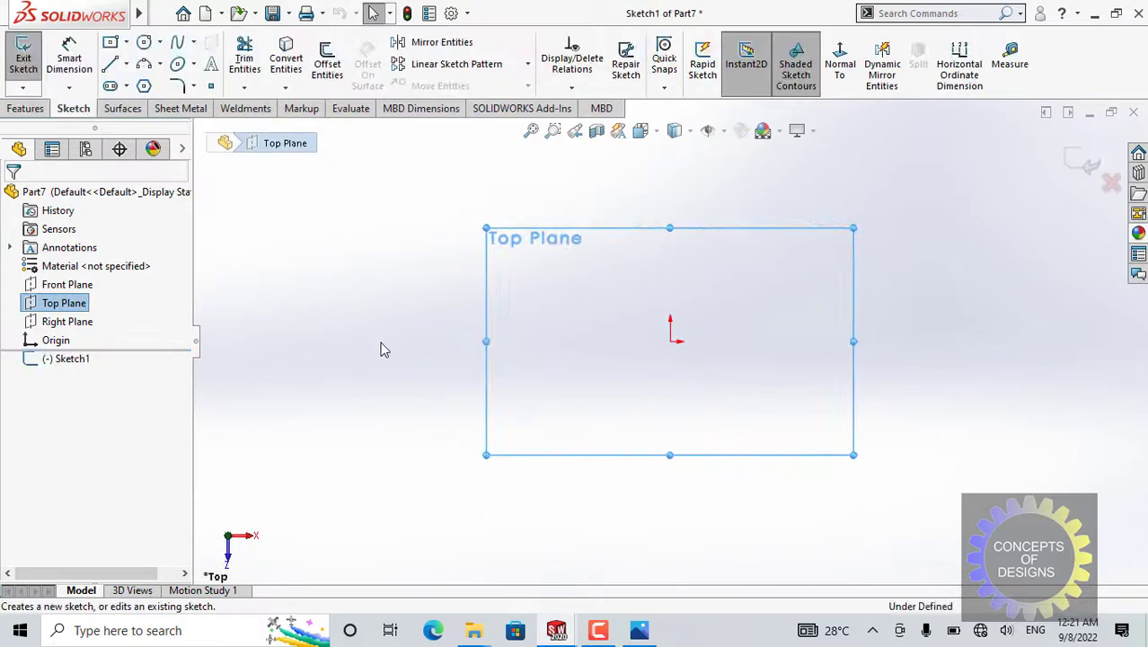
- Draw a circle centred on the origin and dimension its diameter to 150 mm
{"action": "mouse_move", "coordinate": [382, 341]}
{"action": "right_mouse_down"}
{"action": "mouse_move", "coordinate": [328, 385]}
{"action": "mouse_move", "coordinate": [318, 358]}
{"action": "right_mouse_up"}
{"action": "key", "text": "Escape"}
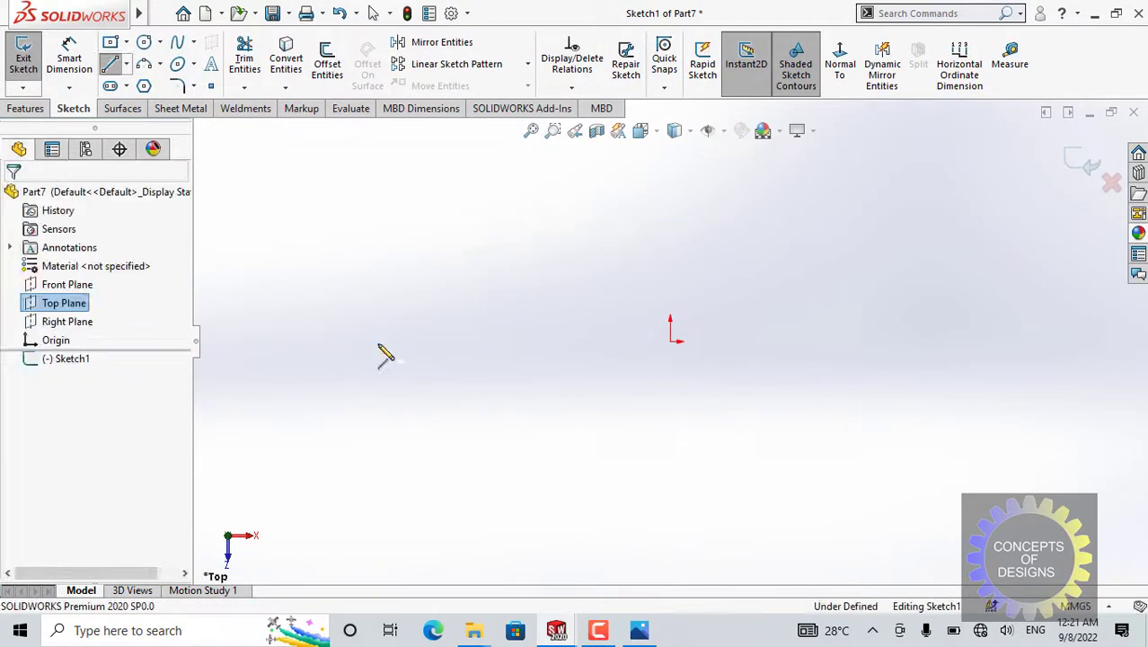
{"action": "right_click_drag", "start_coordinate": [385, 321], "coordinate": [460, 321]}
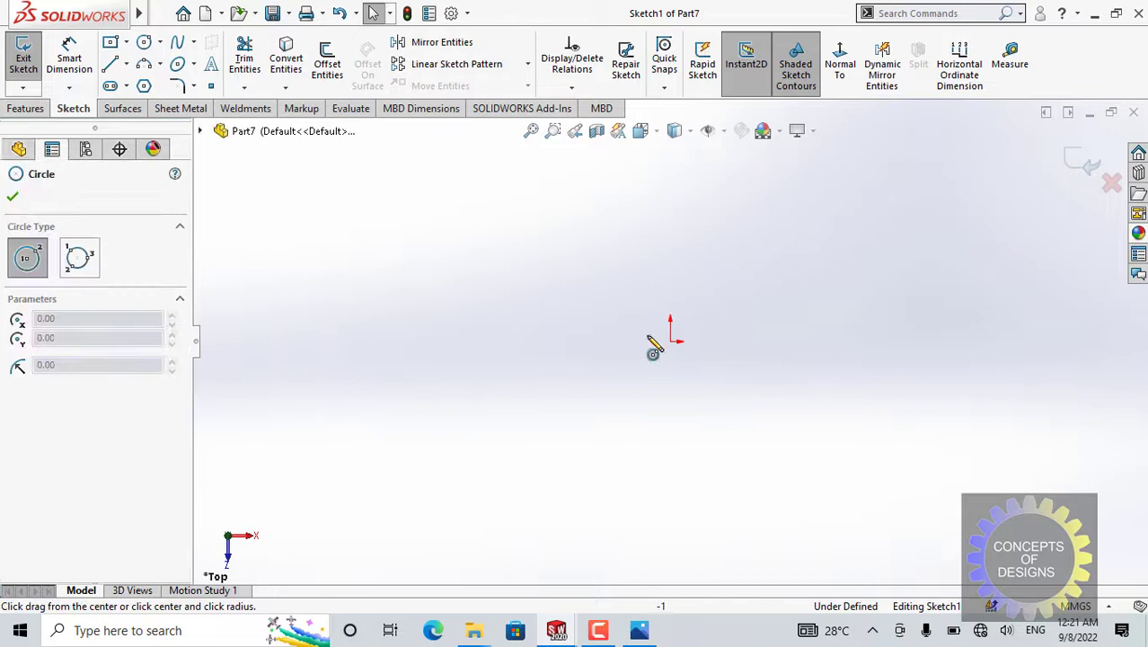
{"action": "left_click", "coordinate": [675, 339]}
{"action": "left_click", "coordinate": [774, 236]}
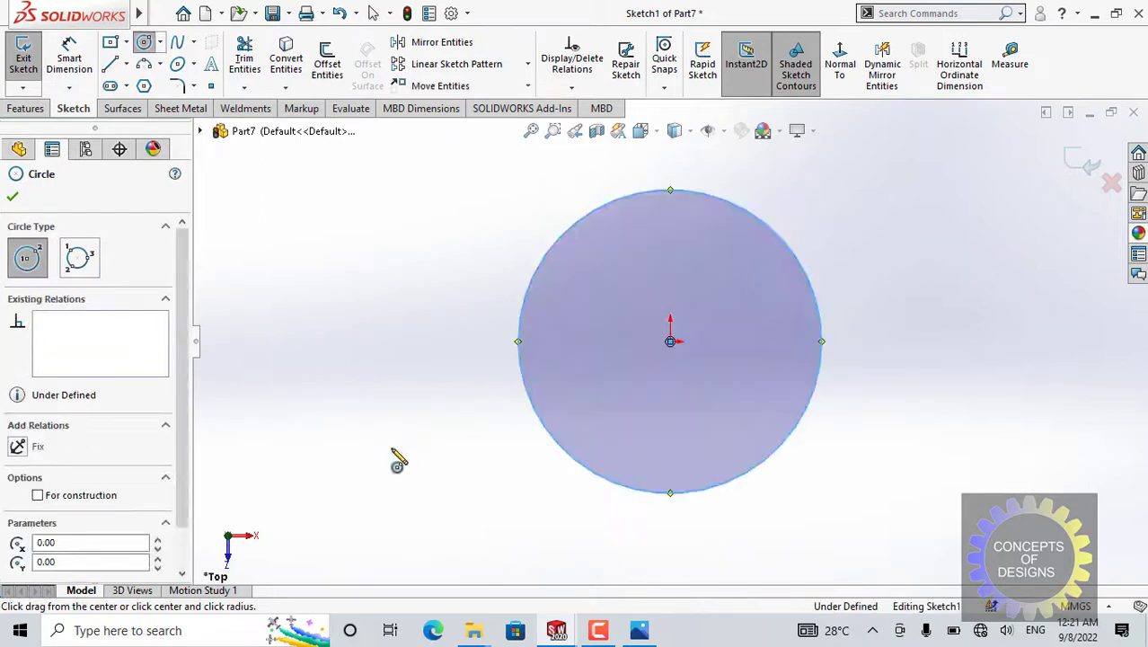
{"action": "right_click_drag", "start_coordinate": [397, 461], "coordinate": [395, 422]}
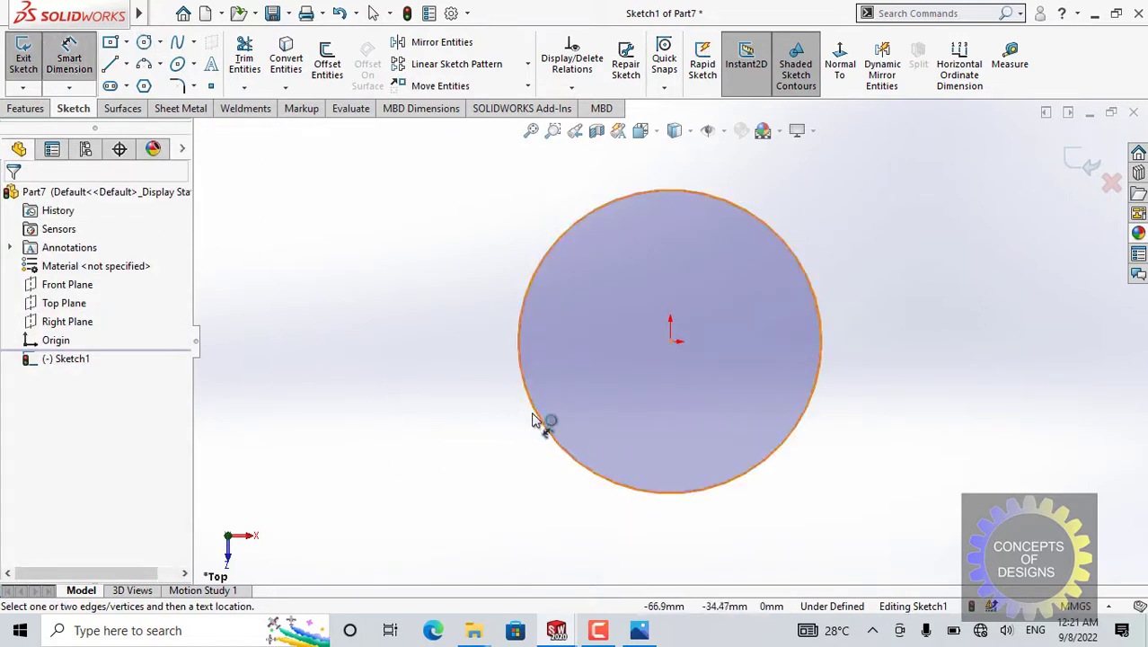
{"action": "left_click", "coordinate": [512, 435]}
{"action": "left_click", "coordinate": [451, 454]}
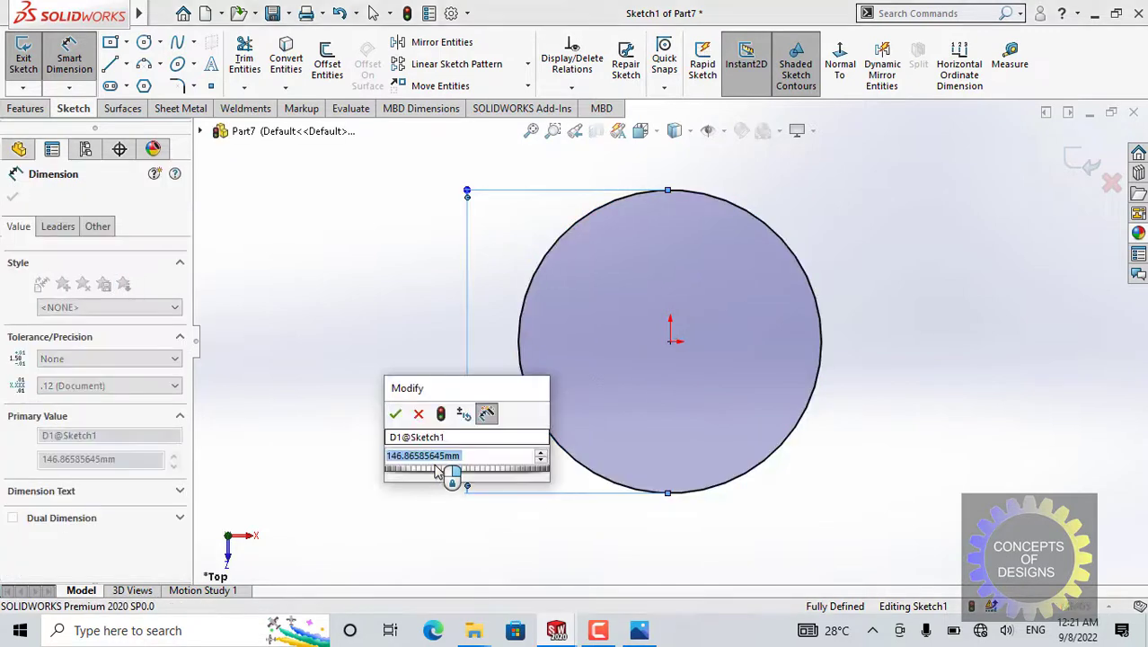
{"action": "type", "text": "150"}
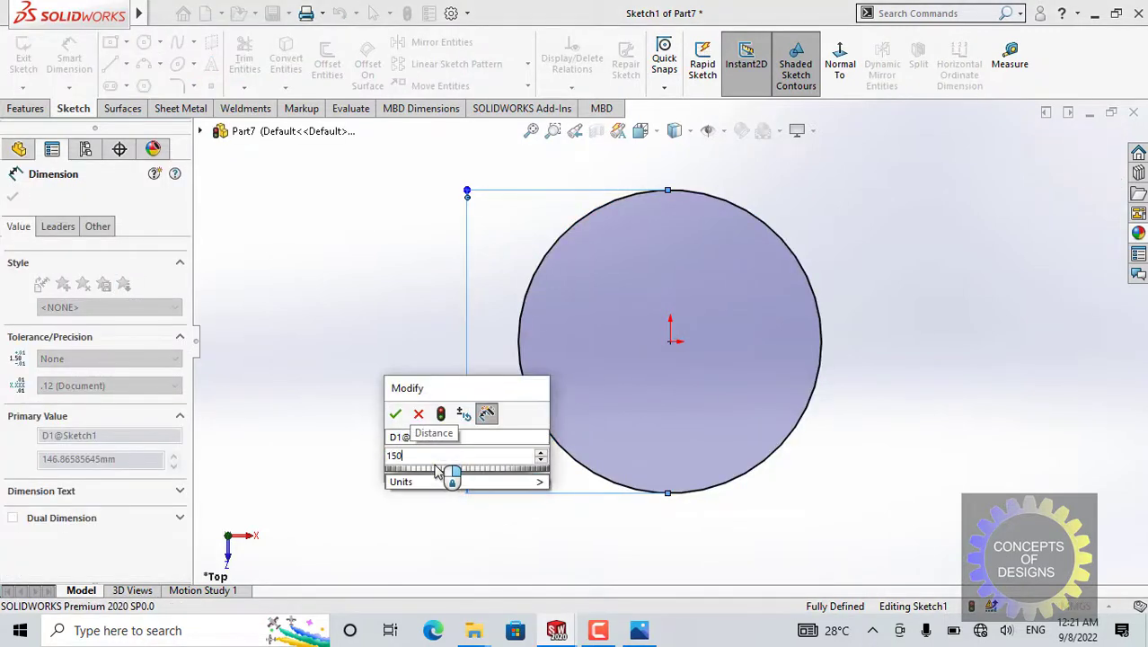
{"action": "key", "text": "Return"}
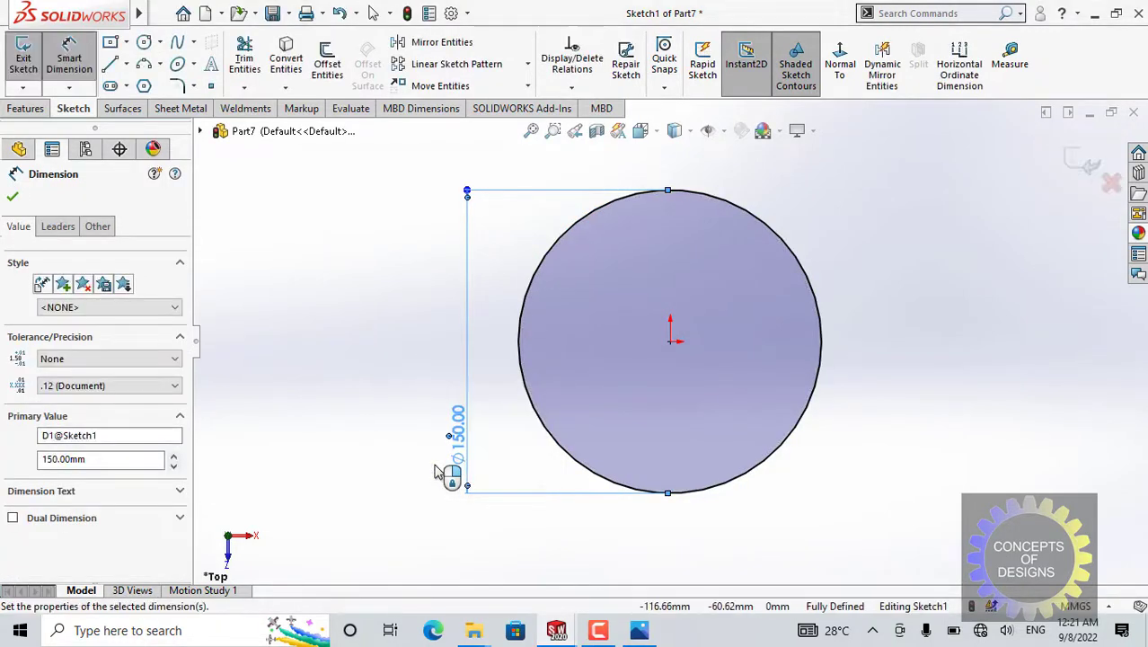
- Extrude the circle as a boss 4 mm deep
{"action": "left_click", "coordinate": [25, 108]}
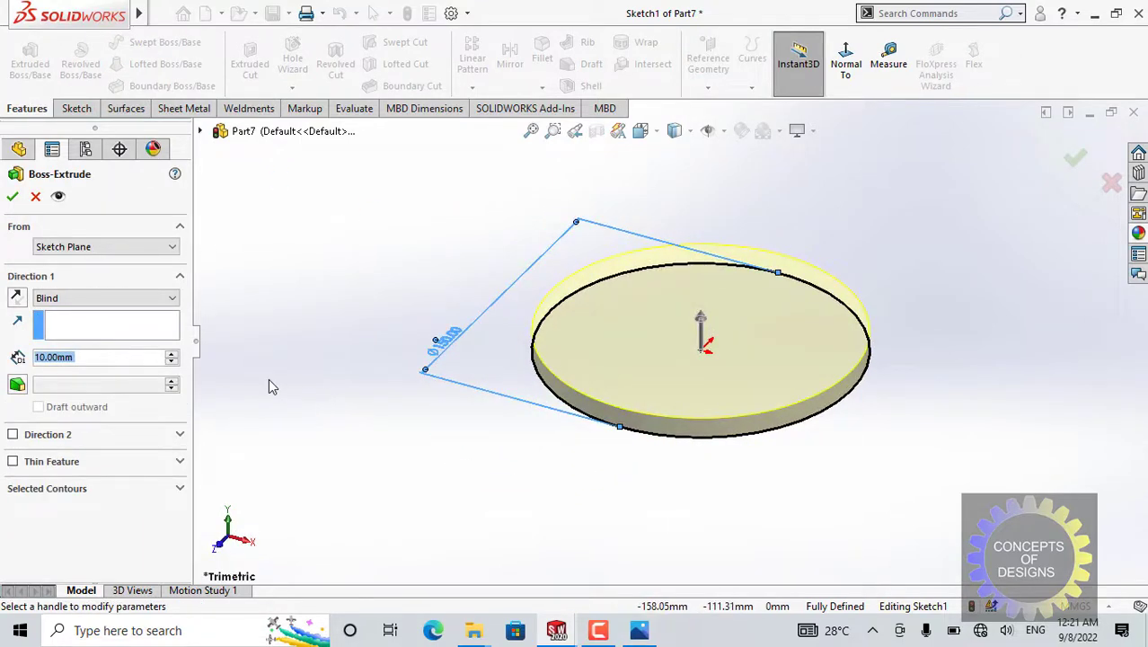
{"action": "type", "text": "4"}
{"action": "key", "text": "Return"}
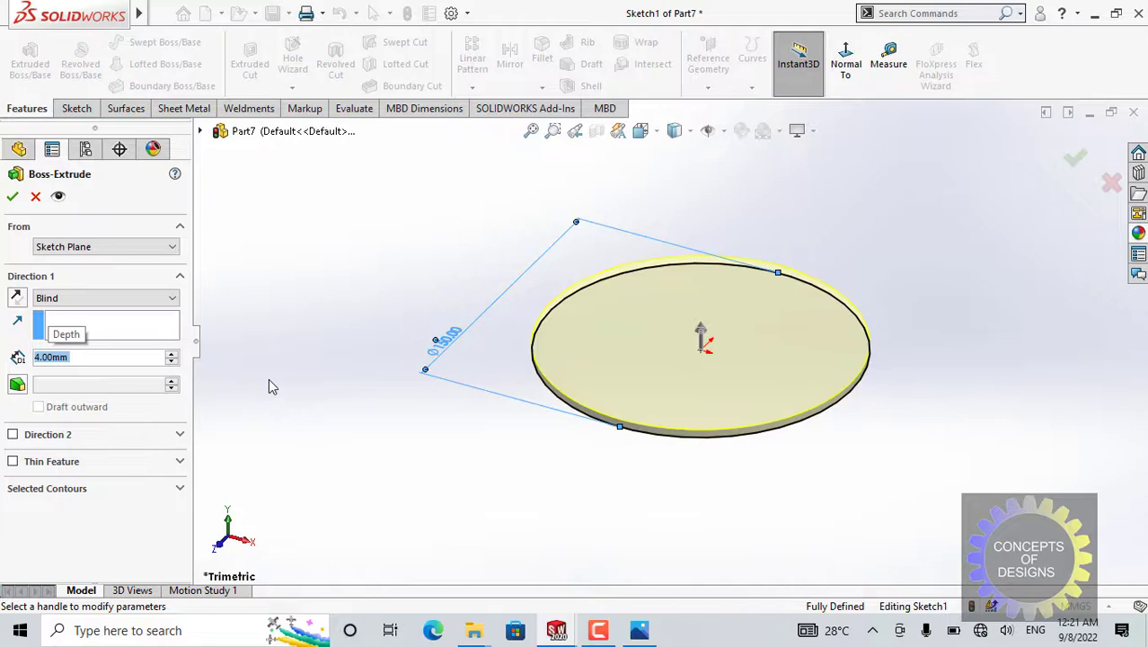
- Finish the 4 mm disc extrusion and start a sketch on its top face, viewed normal
{"action": "left_click", "coordinate": [11, 196]}
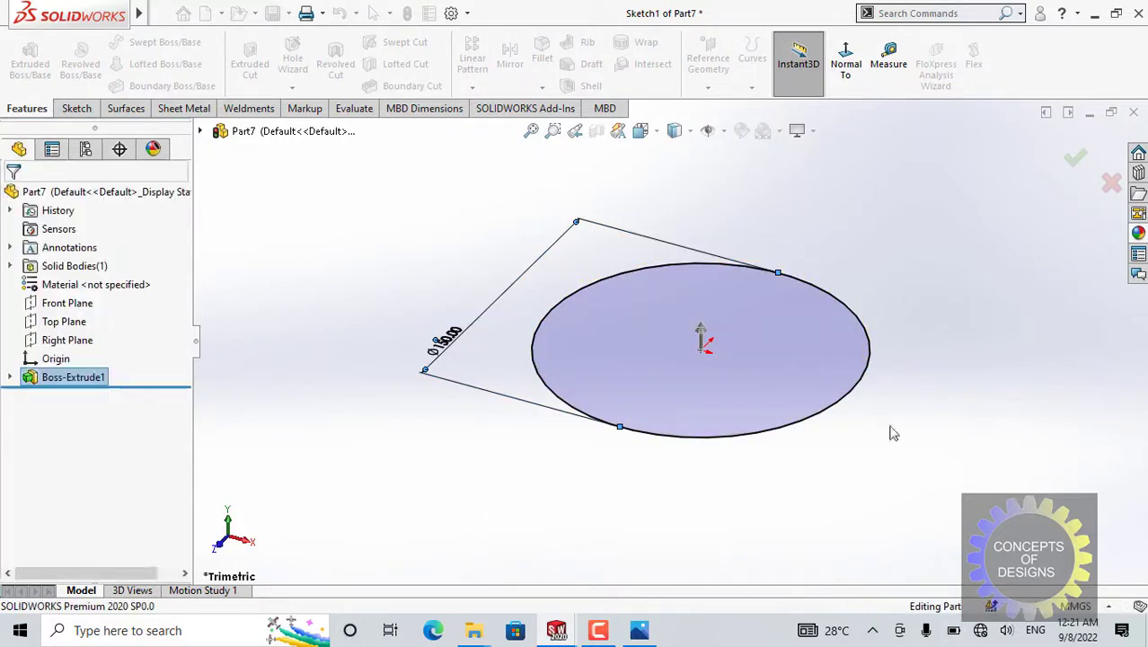
{"action": "left_click", "coordinate": [770, 349]}
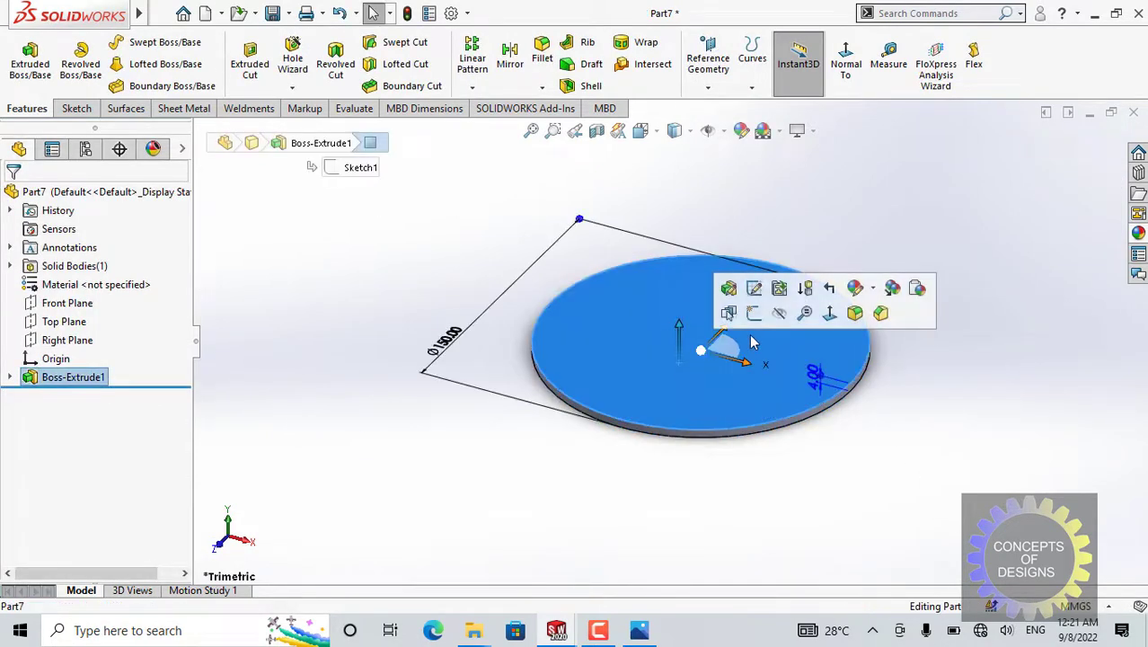
{"action": "left_click", "coordinate": [840, 63]}
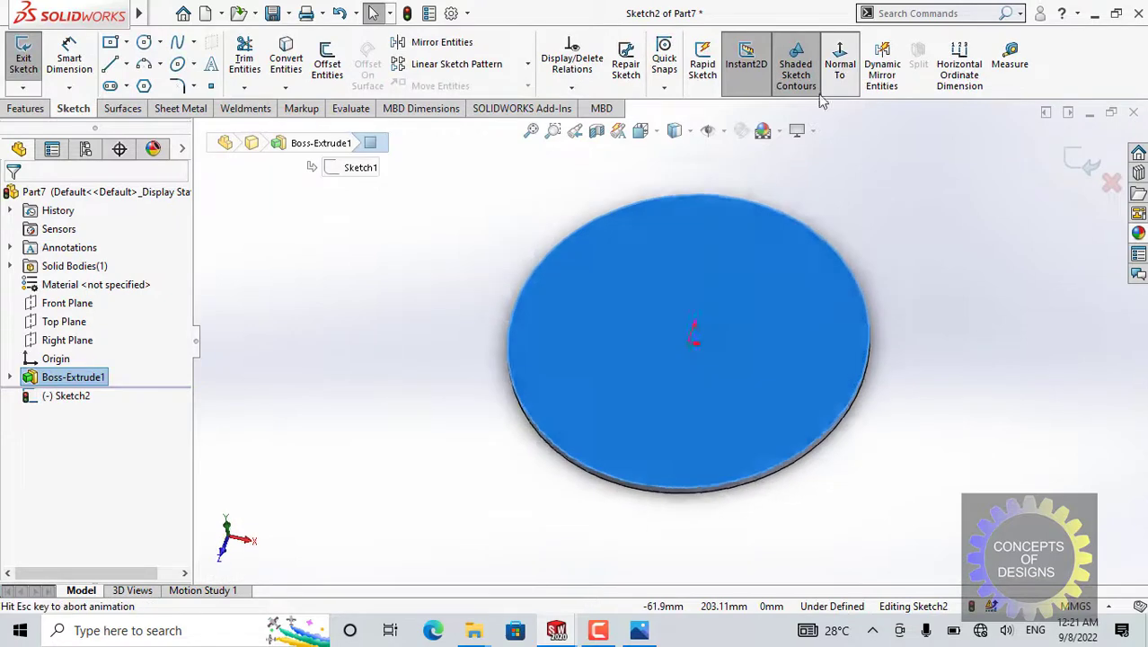
- Draw vertical and horizontal construction lines from the origin across the disc
{"action": "right_click_drag", "start_coordinate": [383, 288], "coordinate": [382, 364]}
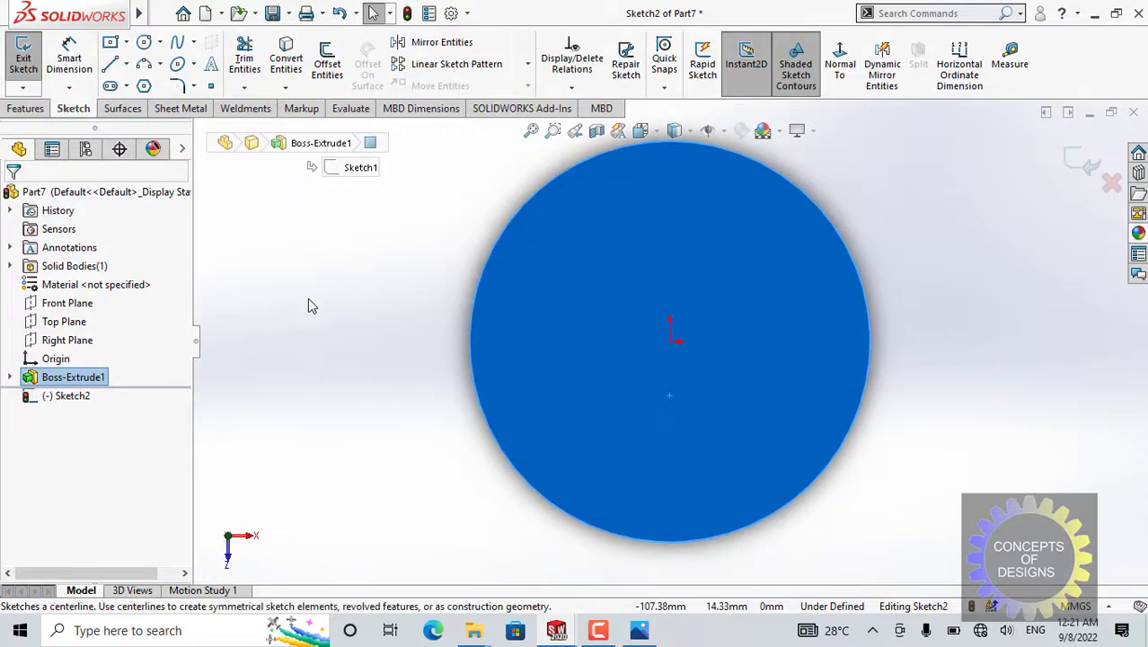
{"action": "left_click", "coordinate": [671, 340]}
{"action": "scroll", "coordinate": [671, 340], "scroll_direction": "up", "scroll_amount": 2}
{"action": "scroll", "coordinate": [691, 306], "scroll_direction": "up", "scroll_amount": 2}
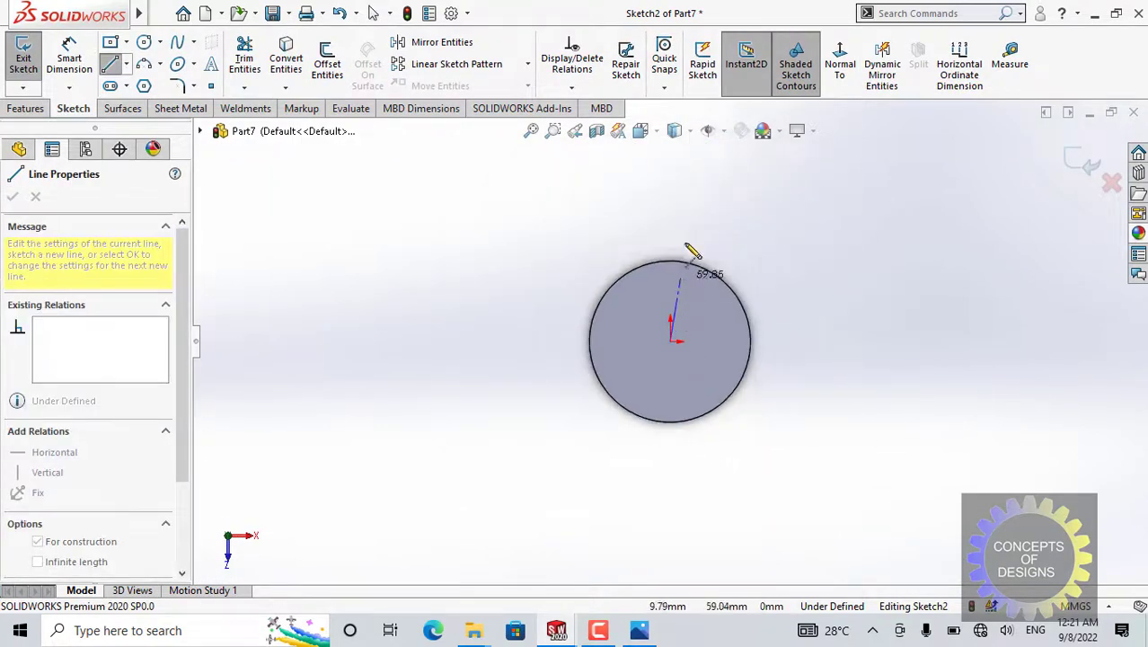
{"action": "left_click", "coordinate": [669, 196]}
{"action": "key", "text": "Escape"}
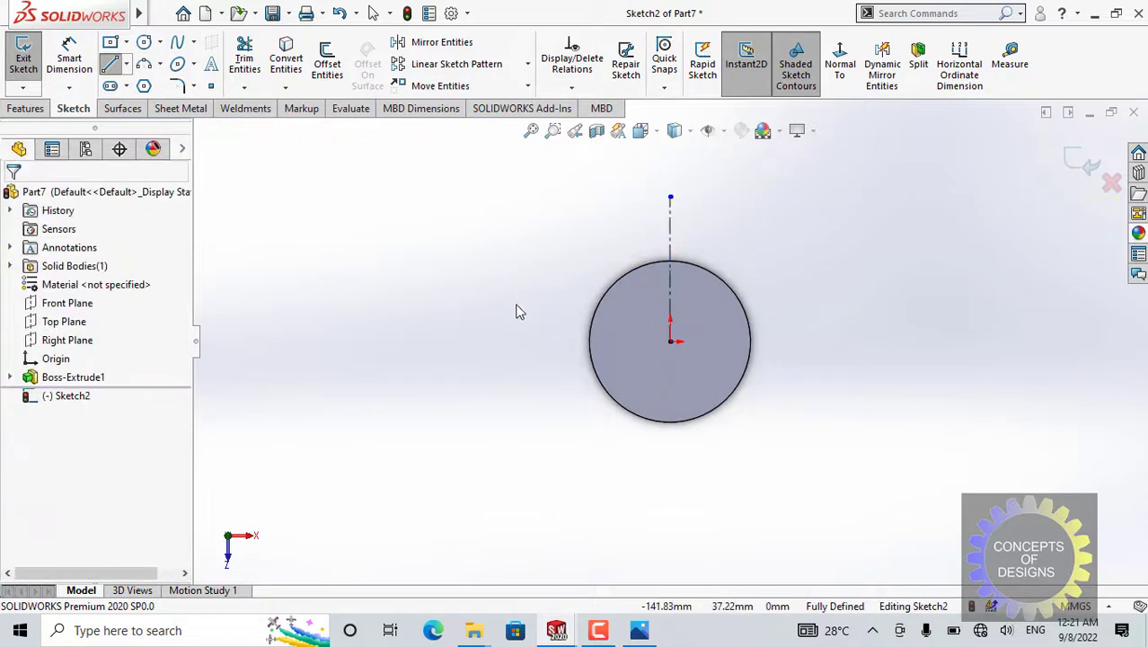
{"action": "right_click_drag", "start_coordinate": [521, 289], "coordinate": [449, 300]}
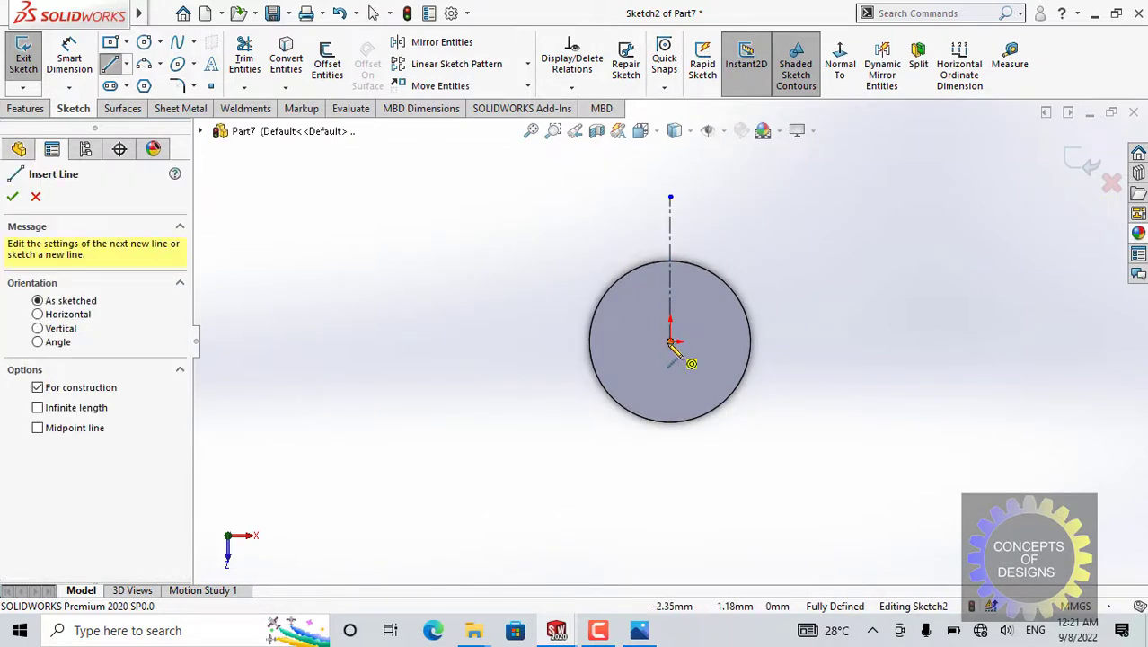
{"action": "left_click", "coordinate": [671, 342]}
{"action": "left_click", "coordinate": [872, 352]}
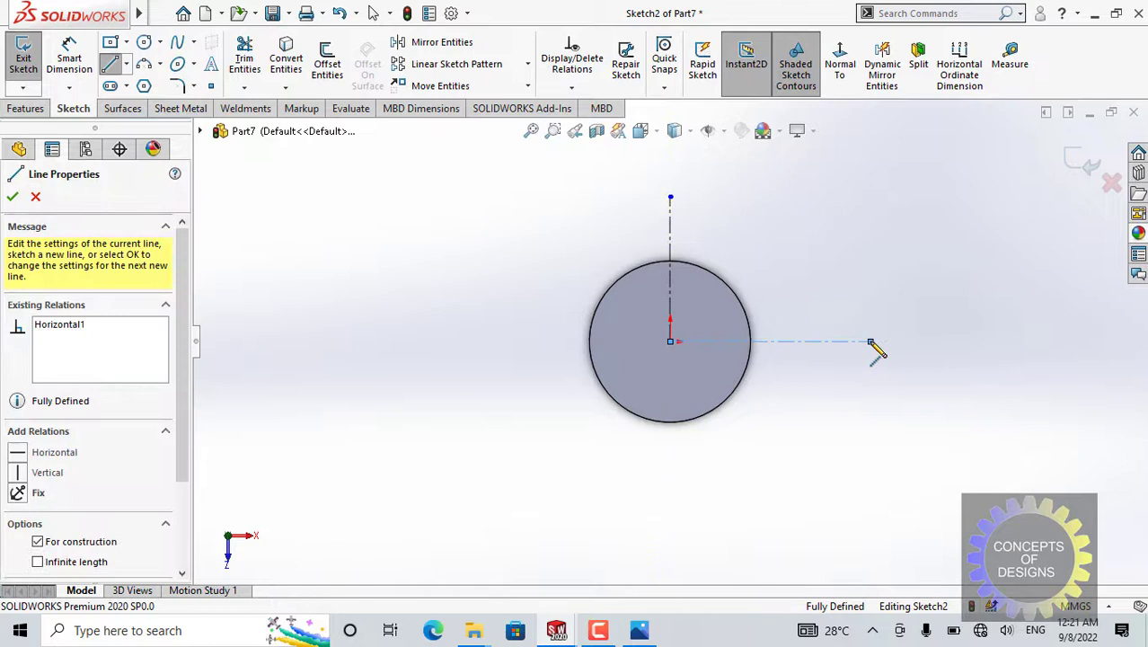
{"action": "key", "text": "Escape"}
{"action": "key", "text": "Escape"}
{"action": "scroll", "coordinate": [709, 350], "scroll_direction": "down", "scroll_amount": 2}
{"action": "scroll", "coordinate": [710, 350], "scroll_direction": "down", "scroll_amount": 1}
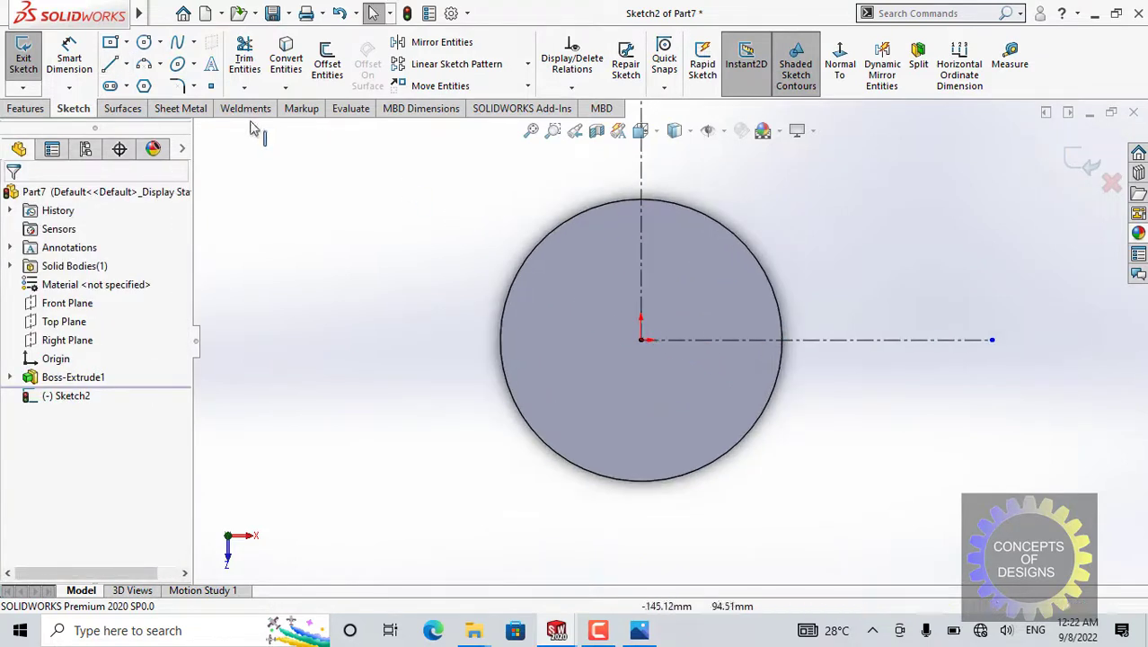
- Draw a six-sided polygon centred on the origin
{"action": "right_click_drag", "start_coordinate": [714, 359], "coordinate": [813, 337]}
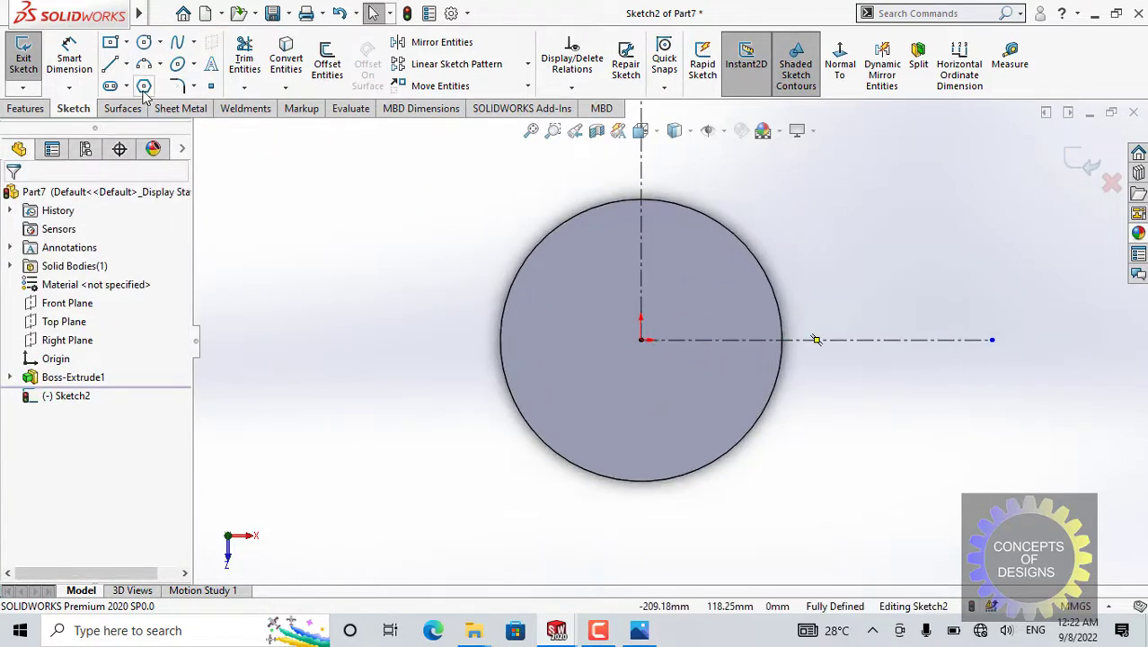
{"action": "left_click", "coordinate": [641, 339]}
{"action": "left_click", "coordinate": [643, 312]}
{"action": "key", "text": "Escape"}
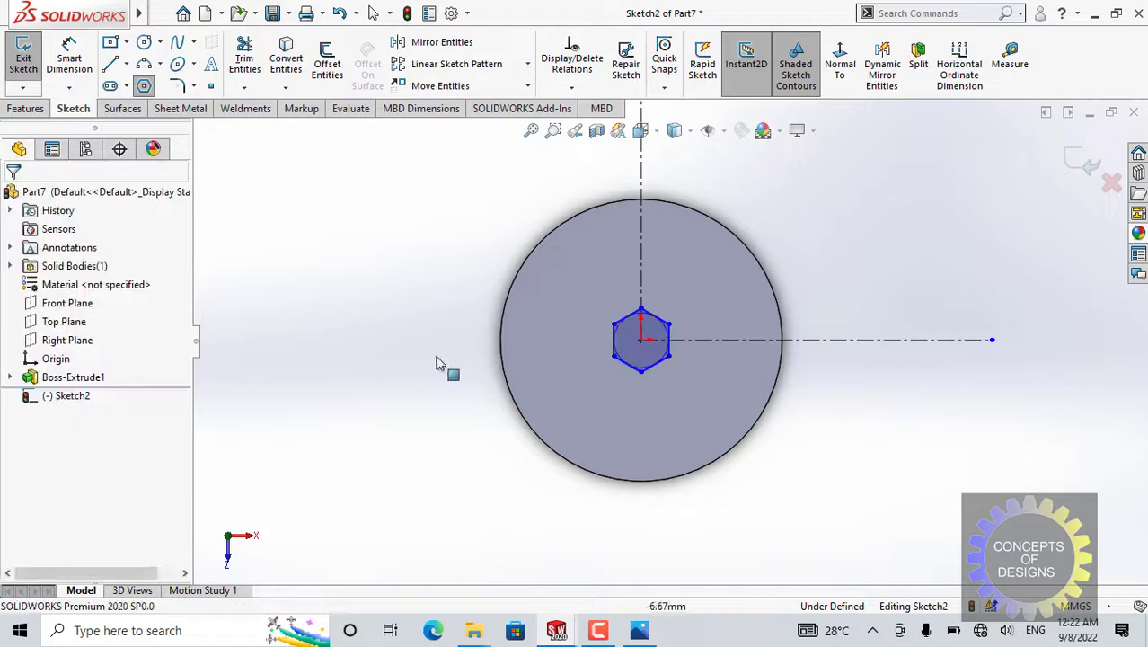
- Dimension the hexagon 10 mm across its flats
{"action": "right_click_drag", "start_coordinate": [351, 387], "coordinate": [369, 296]}
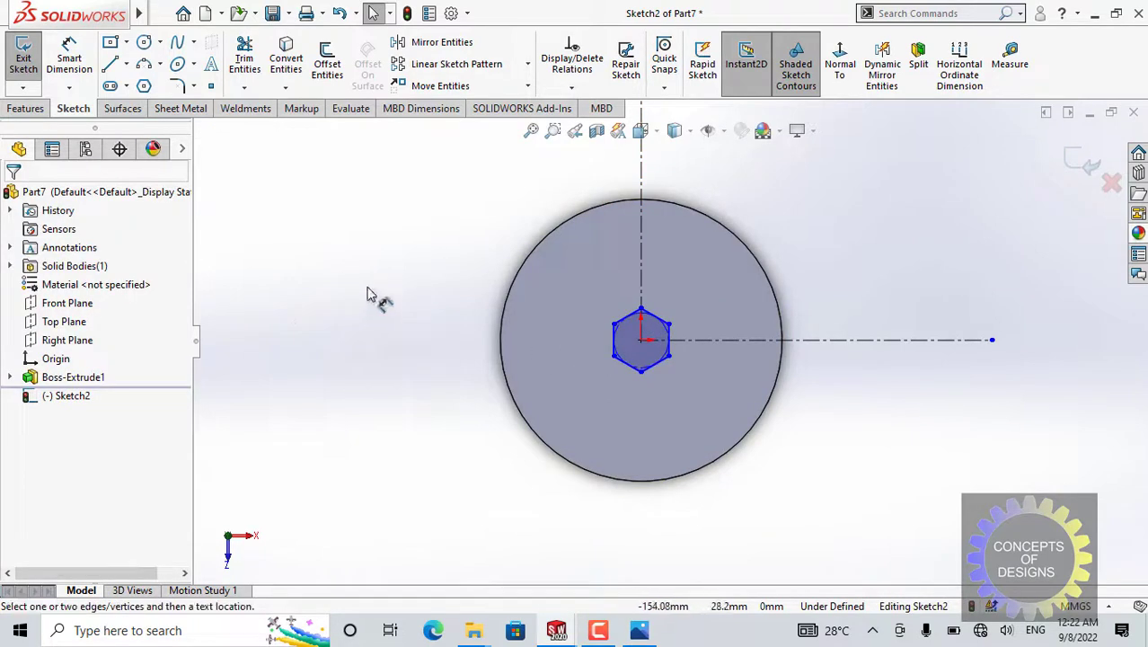
{"action": "left_click", "coordinate": [612, 341]}
{"action": "left_click", "coordinate": [670, 337]}
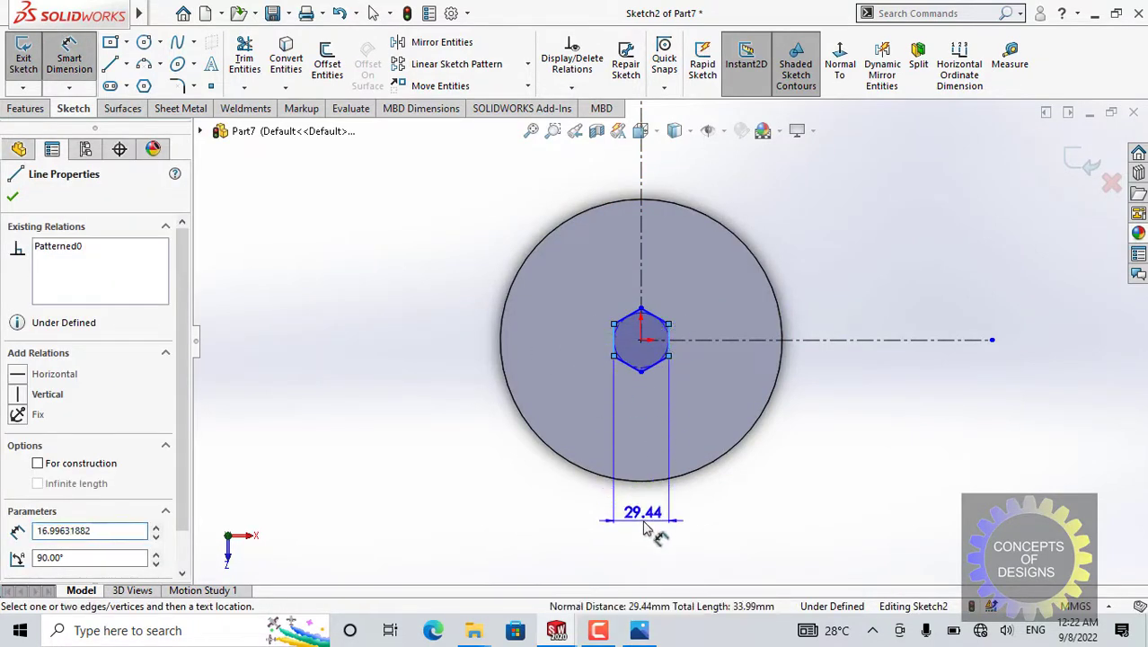
{"action": "left_click", "coordinate": [643, 529]}
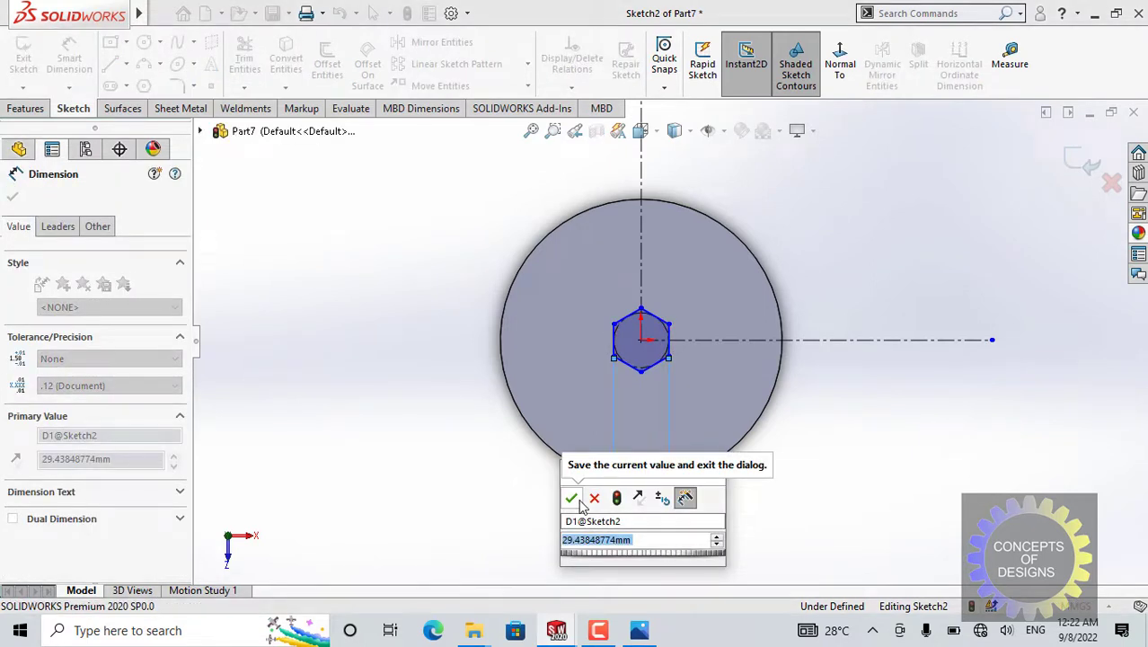
{"action": "left_click", "coordinate": [580, 505]}
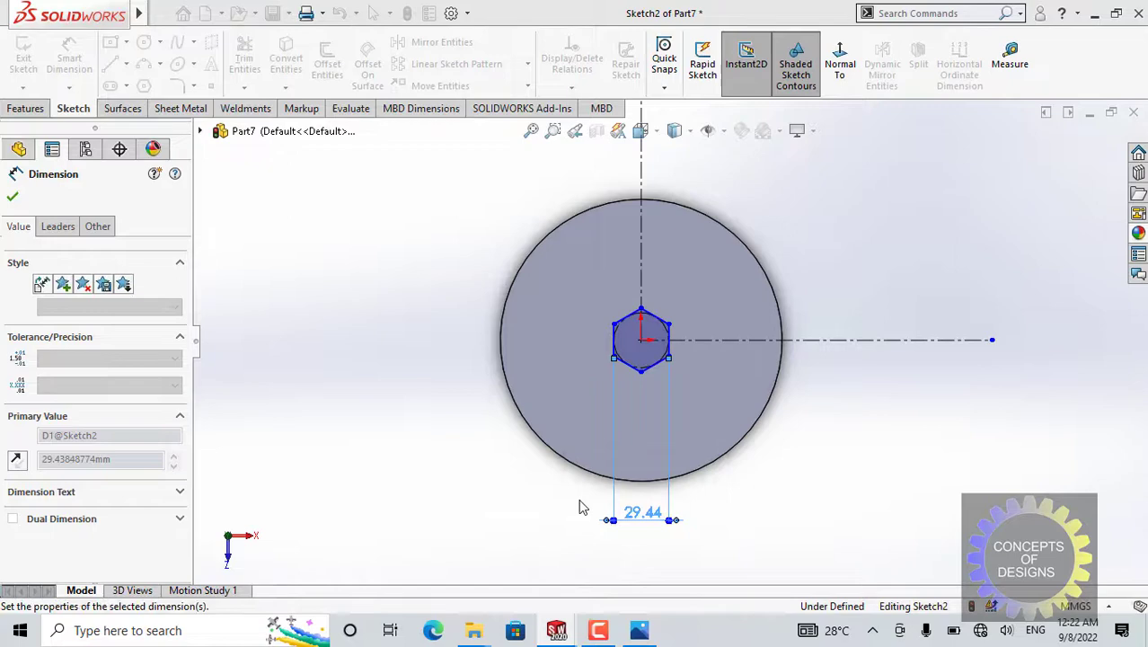
{"action": "scroll", "coordinate": [557, 346], "scroll_direction": "down", "scroll_amount": 2}
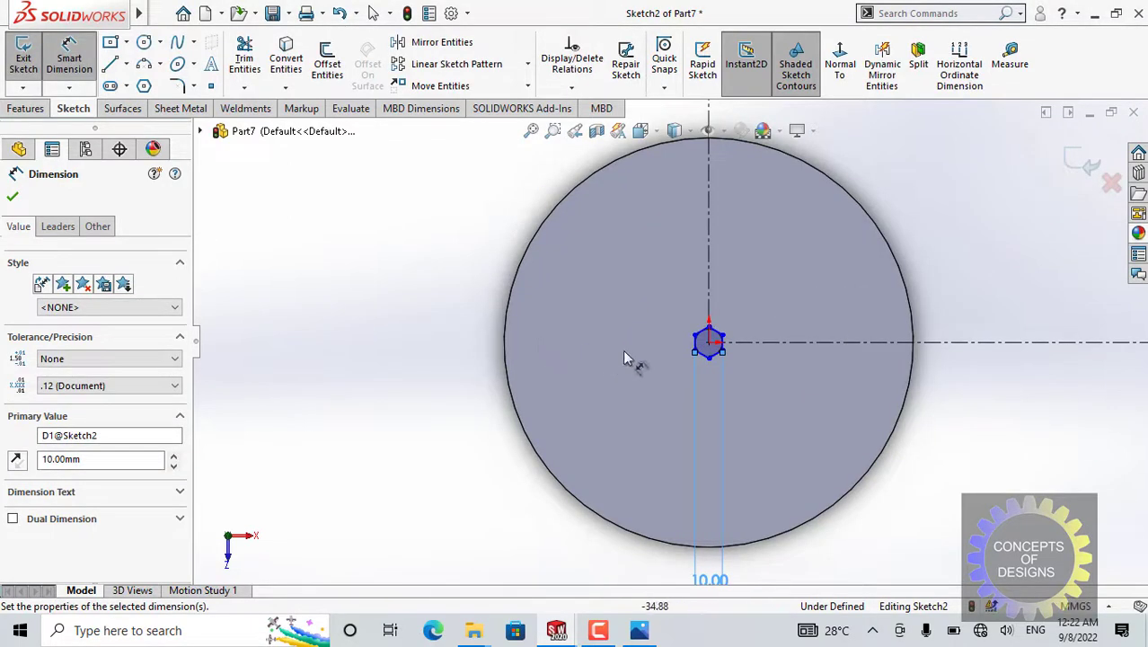
{"action": "scroll", "coordinate": [630, 335], "scroll_direction": "down", "scroll_amount": 2}
{"action": "key", "text": "Escape"}
- Make the hexagon's top vertex coincident with the vertical centreline
{"action": "left_click", "coordinate": [768, 321]}
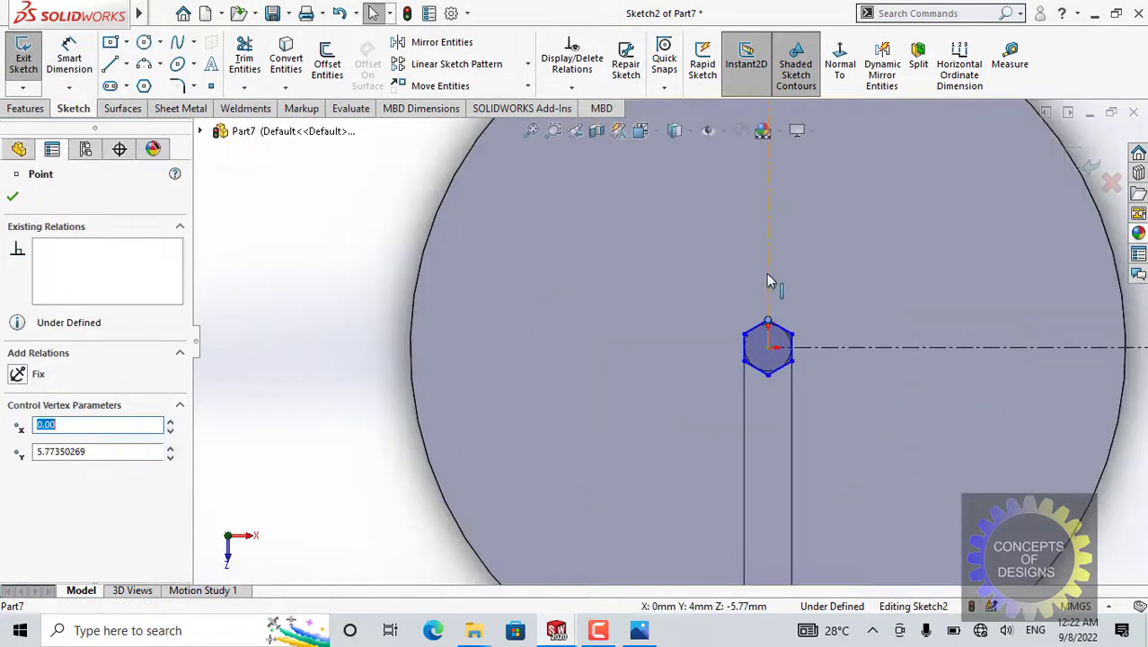
{"action": "left_click", "coordinate": [768, 275], "text": "ctrl"}
{"action": "left_click", "coordinate": [54, 487]}
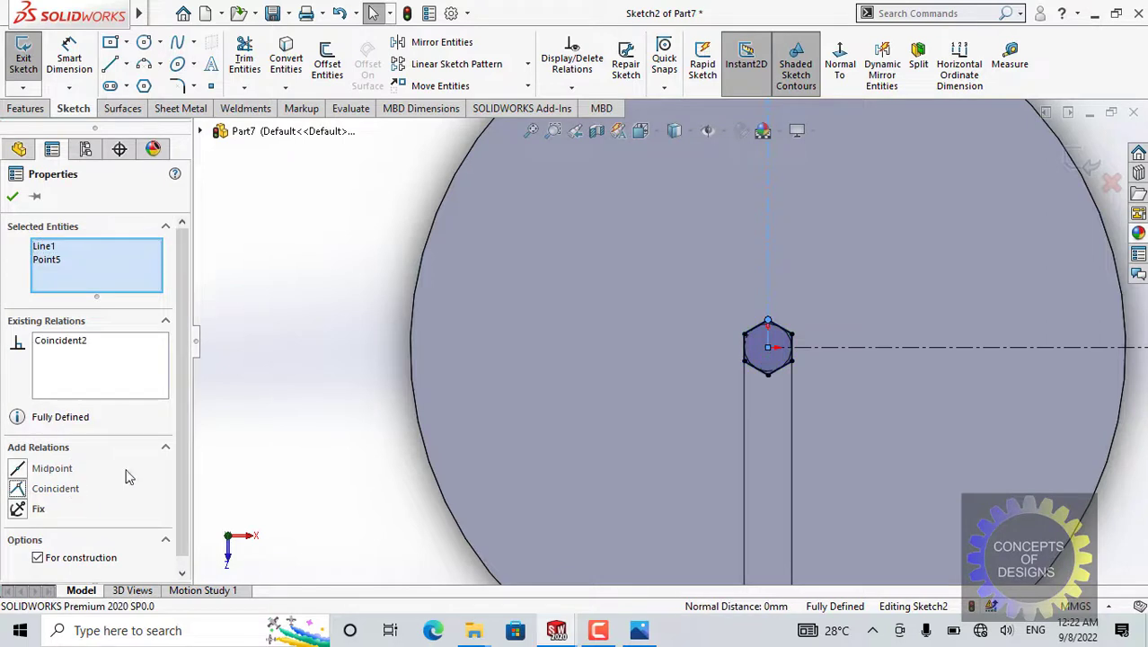
{"action": "key", "text": "Escape"}
{"action": "scroll", "coordinate": [702, 330], "scroll_direction": "up", "scroll_amount": 2}
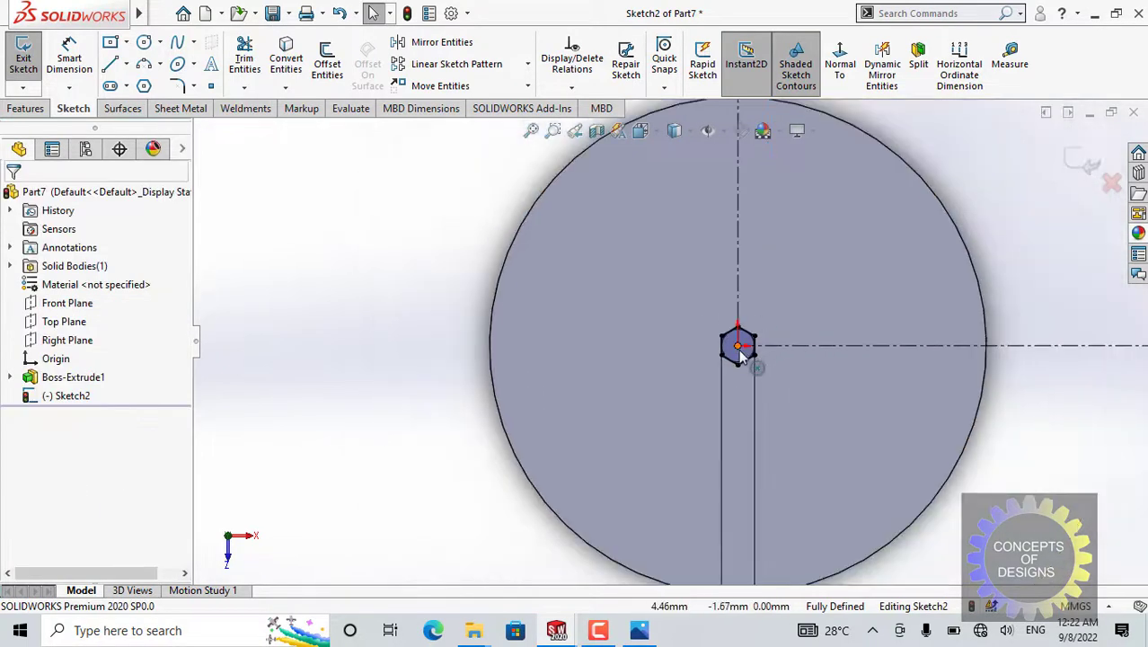
{"action": "scroll", "coordinate": [702, 329], "scroll_direction": "up", "scroll_amount": 2}
- Extruded Cut the hexagon sketch Blind 4.00 mm into the disc
{"action": "left_click", "coordinate": [22, 108]}
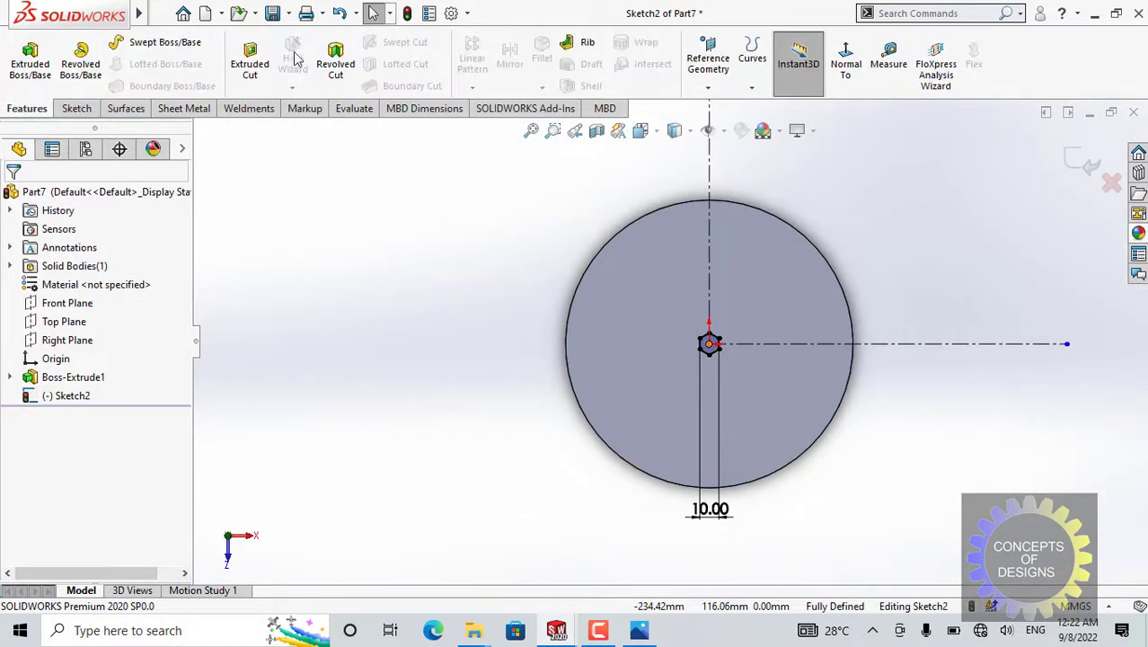
{"action": "left_click", "coordinate": [249, 61]}
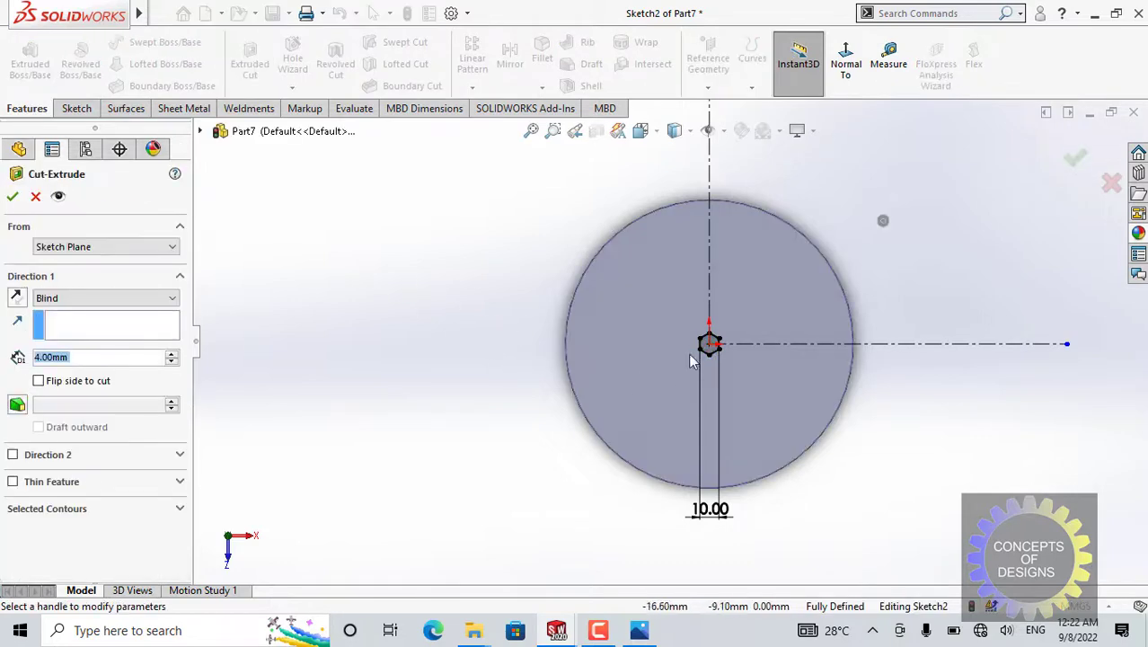
{"action": "left_click", "coordinate": [13, 197]}
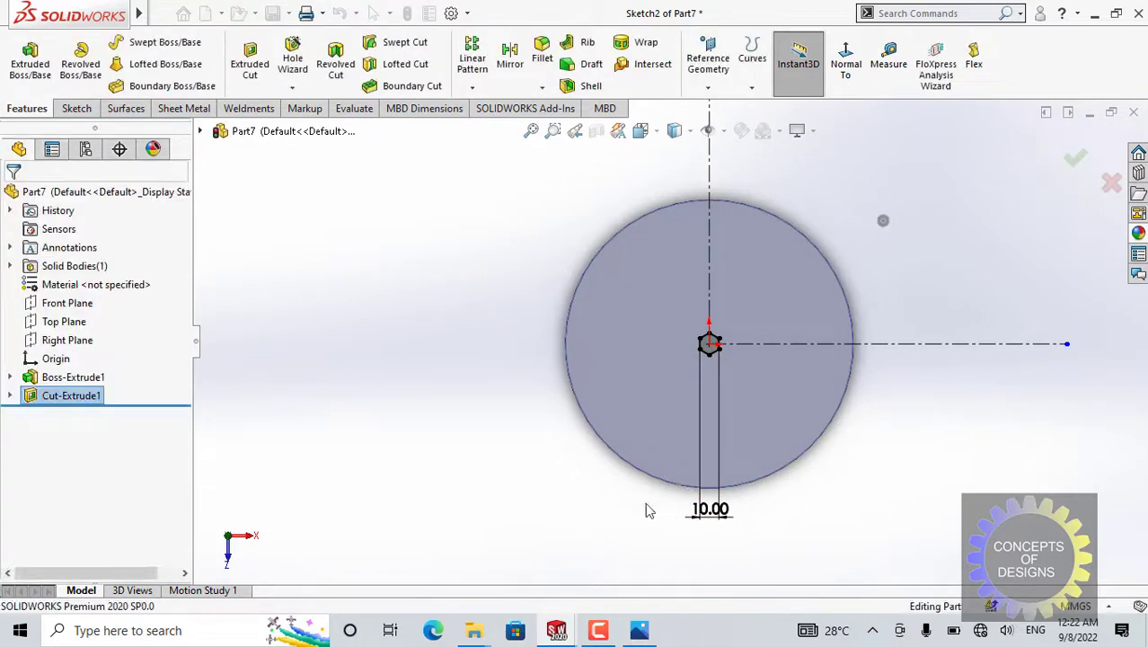
{"action": "scroll", "coordinate": [669, 385], "scroll_direction": "down", "scroll_amount": 5}
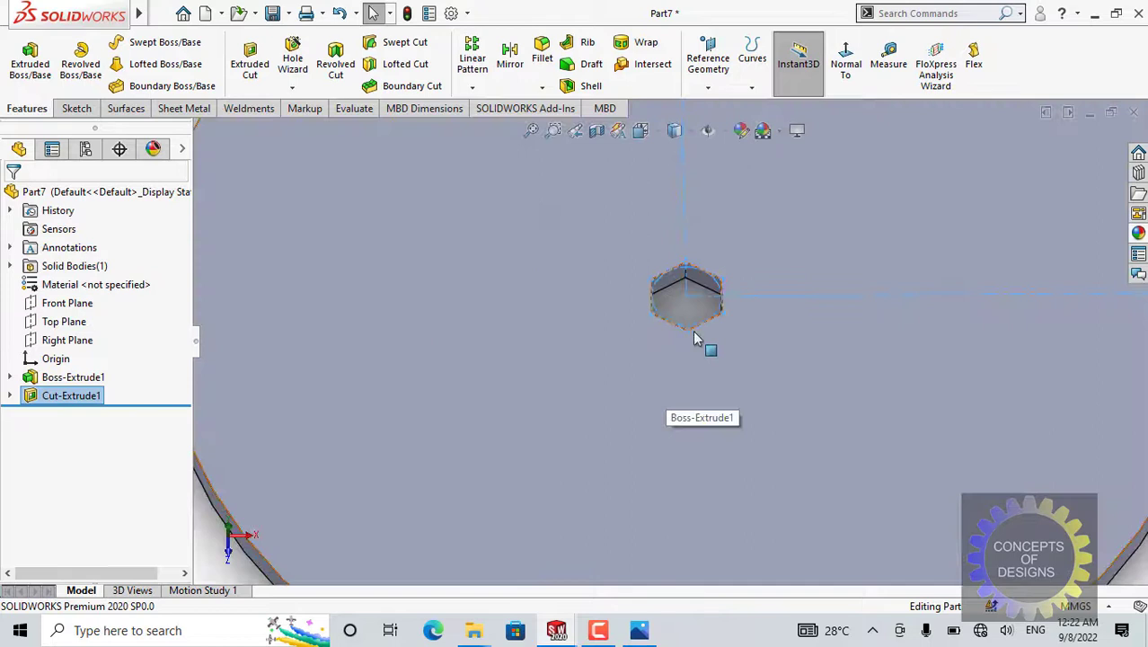
{"action": "scroll", "coordinate": [700, 345], "scroll_direction": "up", "scroll_amount": 4}
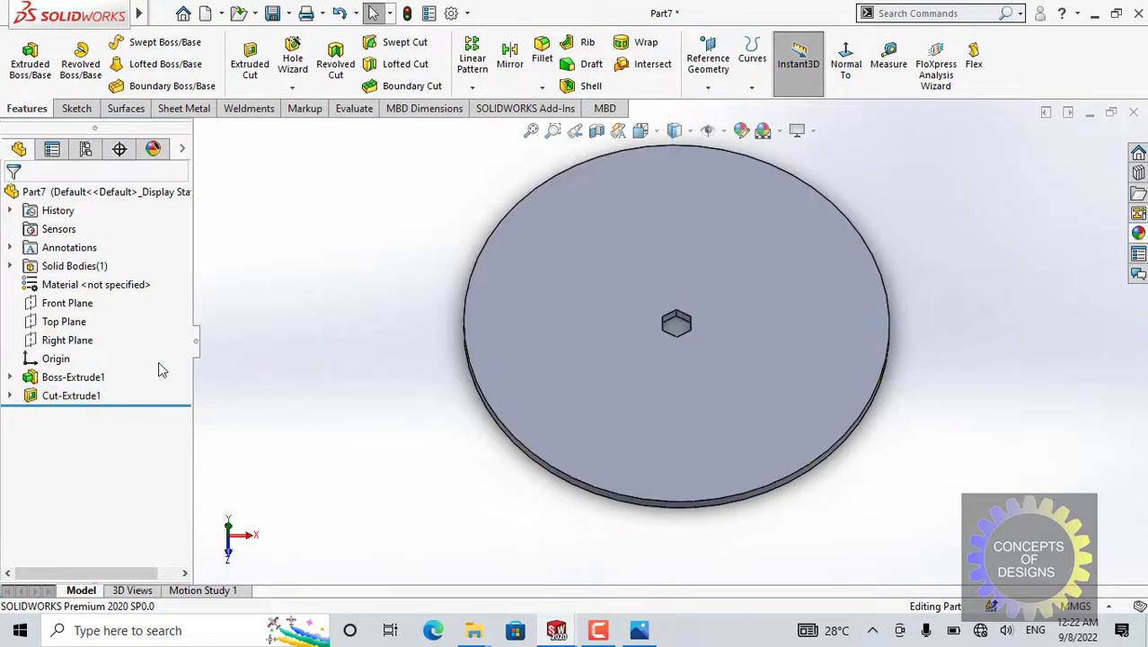
- Select Cut-Extrude1 and choose Fill Pattern from the Linear Pattern dropdown
{"action": "left_click", "coordinate": [70, 396]}
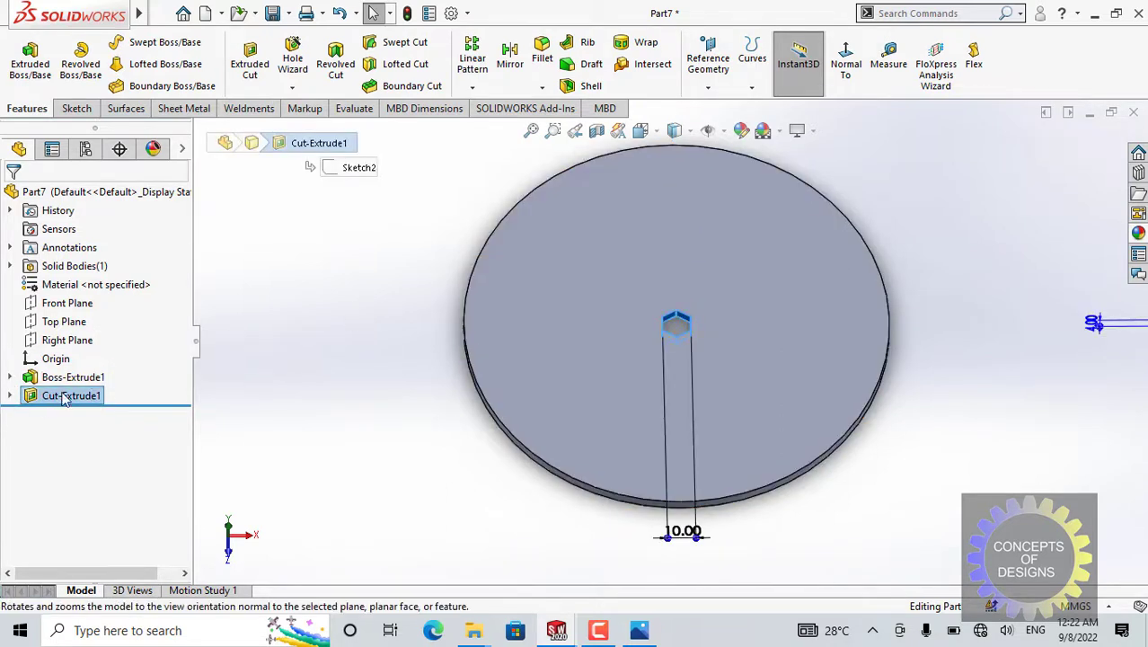
{"action": "left_click", "coordinate": [472, 88]}
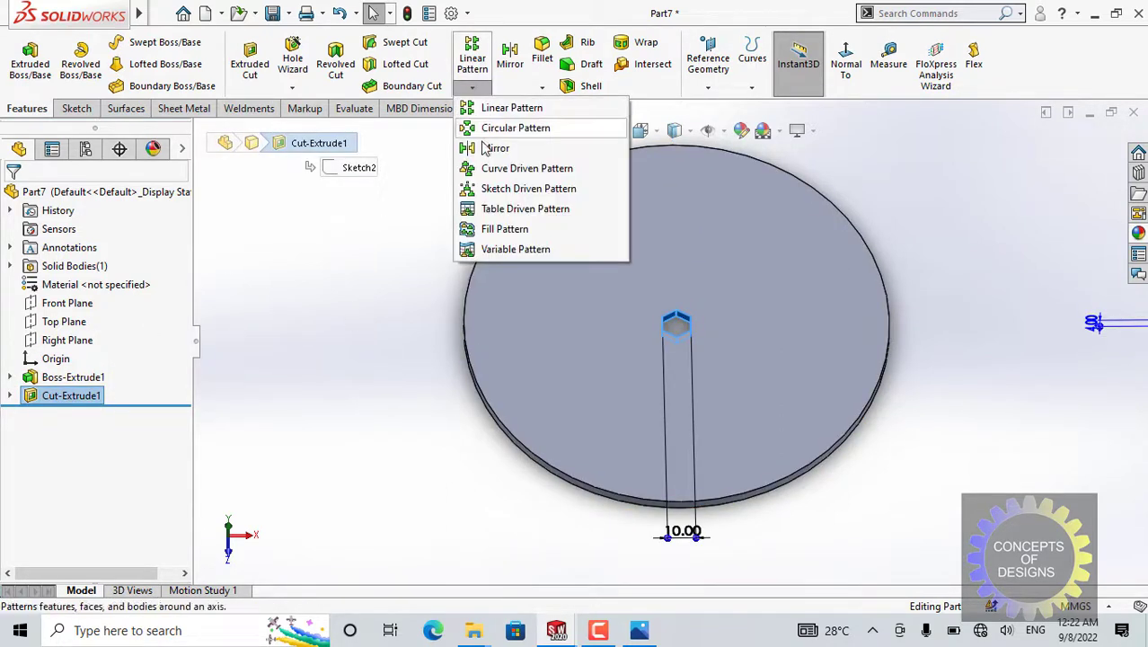
{"action": "left_click", "coordinate": [490, 232]}
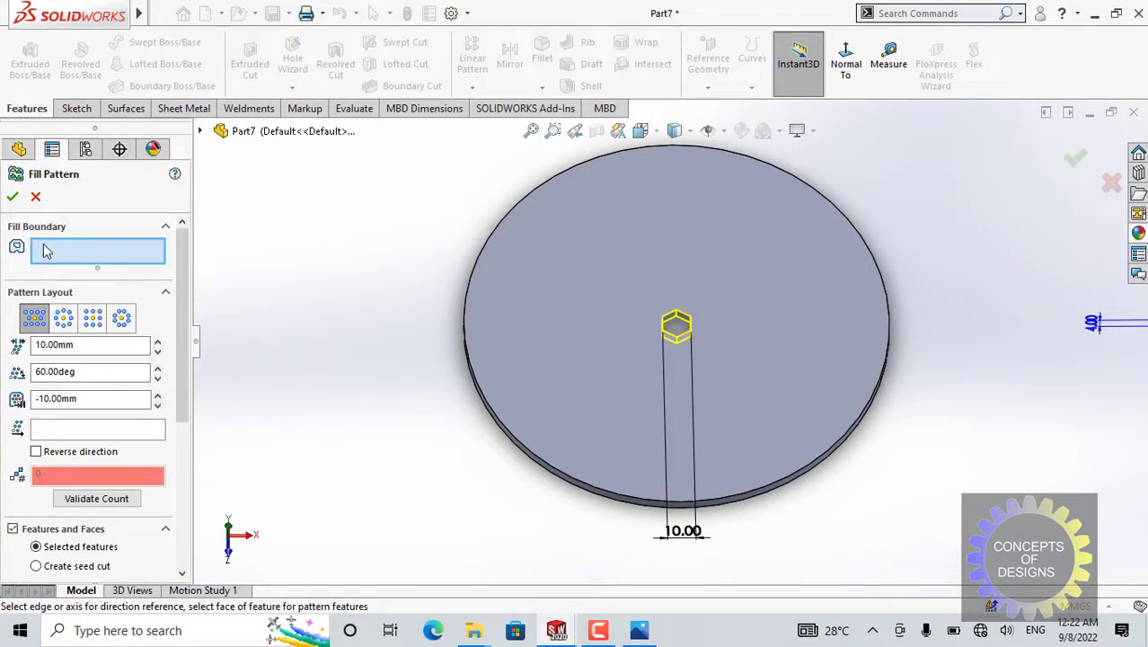
- Set the disc's top face as the Fill Boundary and activate the Pattern Direction box
{"action": "left_click", "coordinate": [561, 255]}
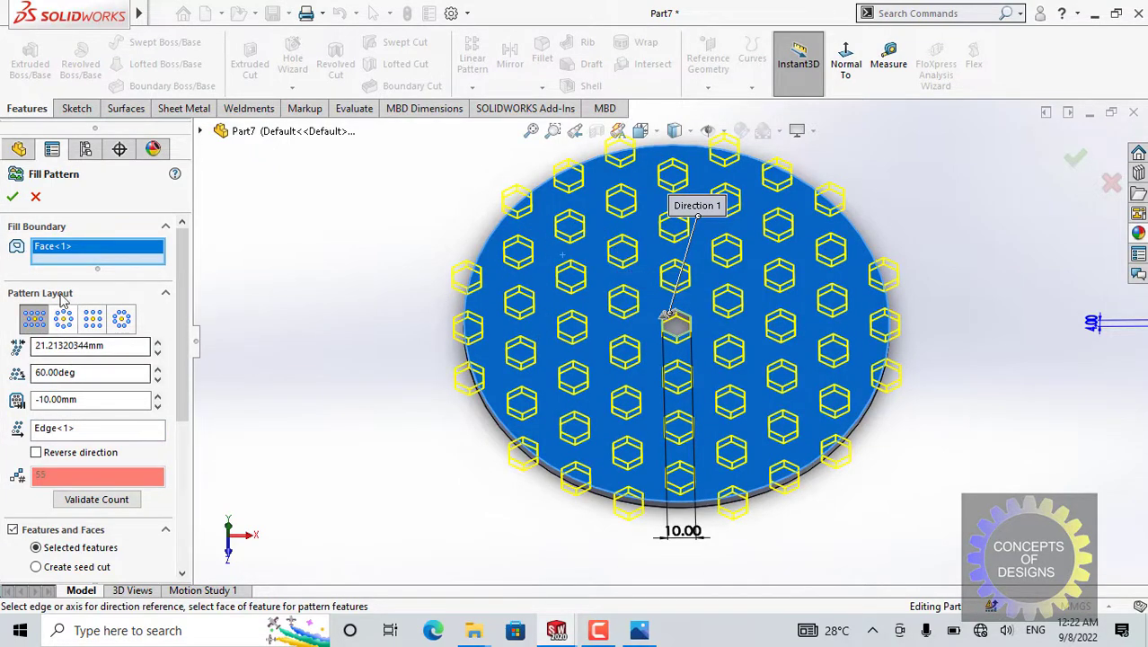
{"action": "scroll", "coordinate": [692, 328], "scroll_direction": "up", "scroll_amount": 3}
{"action": "middle_click_drag", "start_coordinate": [480, 232], "coordinate": [831, 225]}
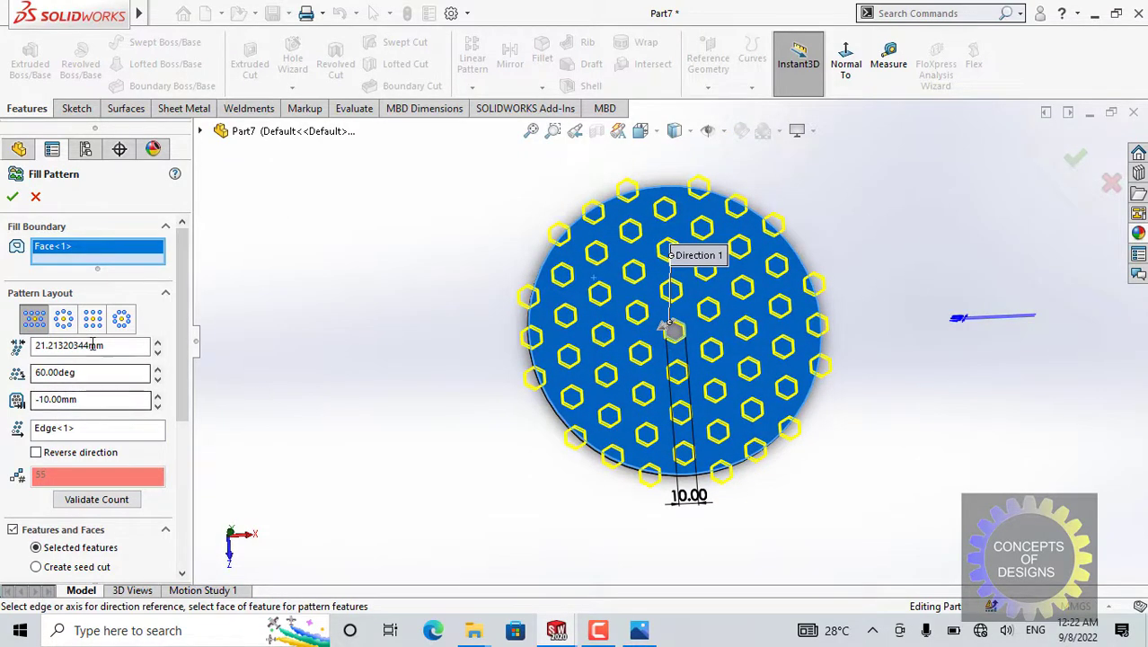
{"action": "left_click", "coordinate": [69, 431]}
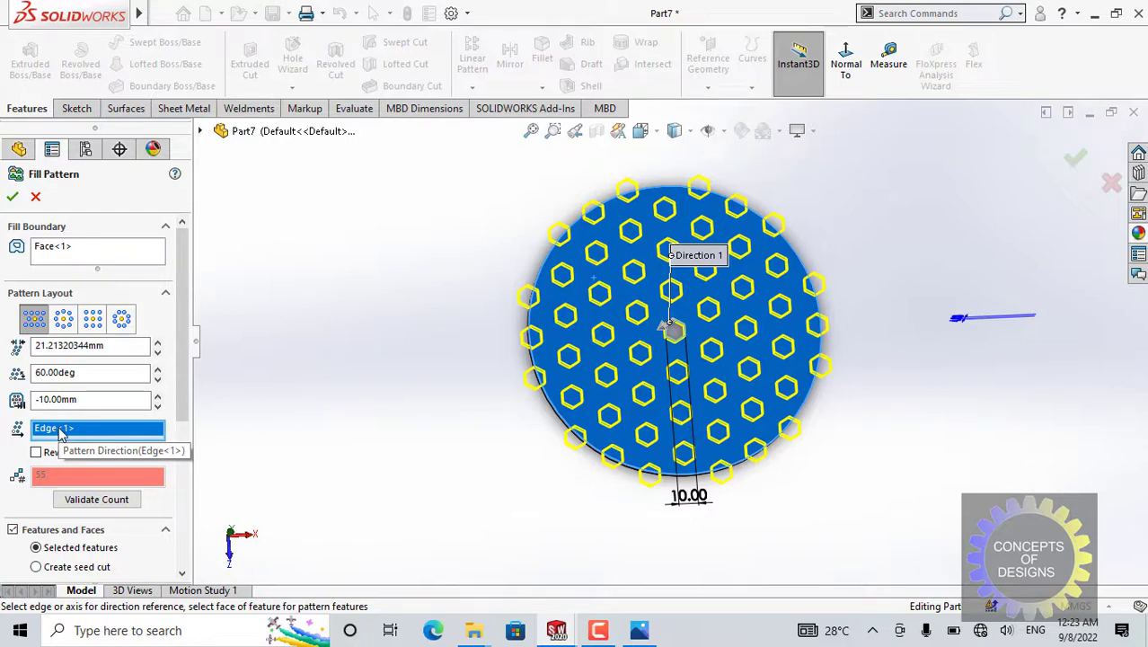
- Clear the pattern direction and show Sketch2 from the flyout feature tree
{"action": "right_click", "coordinate": [61, 434]}
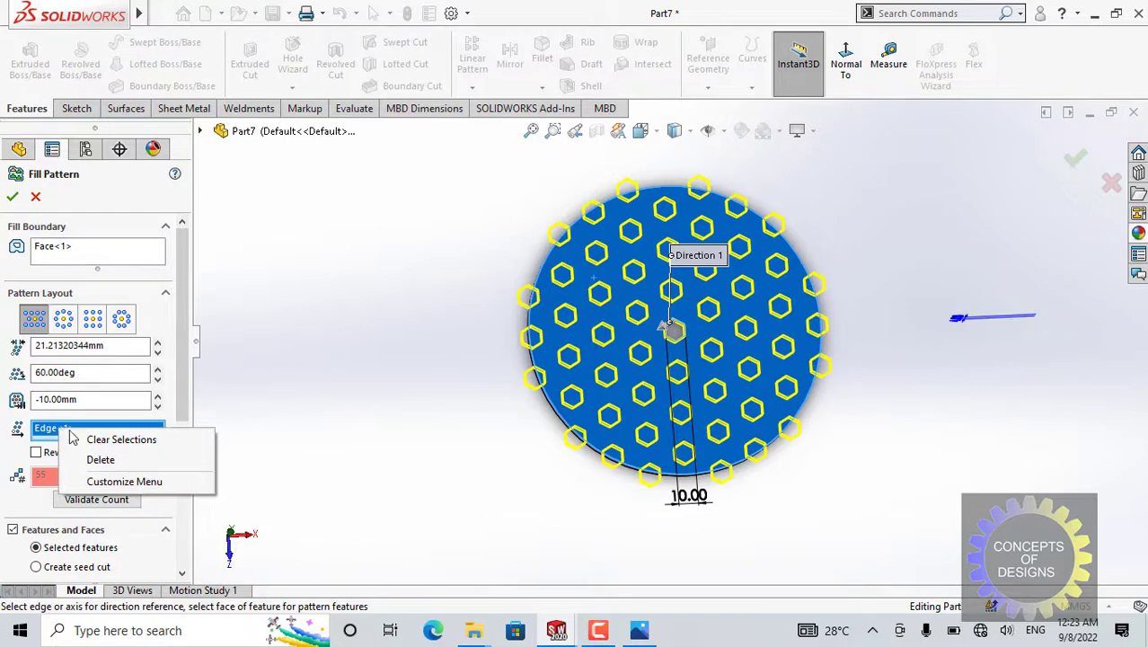
{"action": "left_click", "coordinate": [107, 441]}
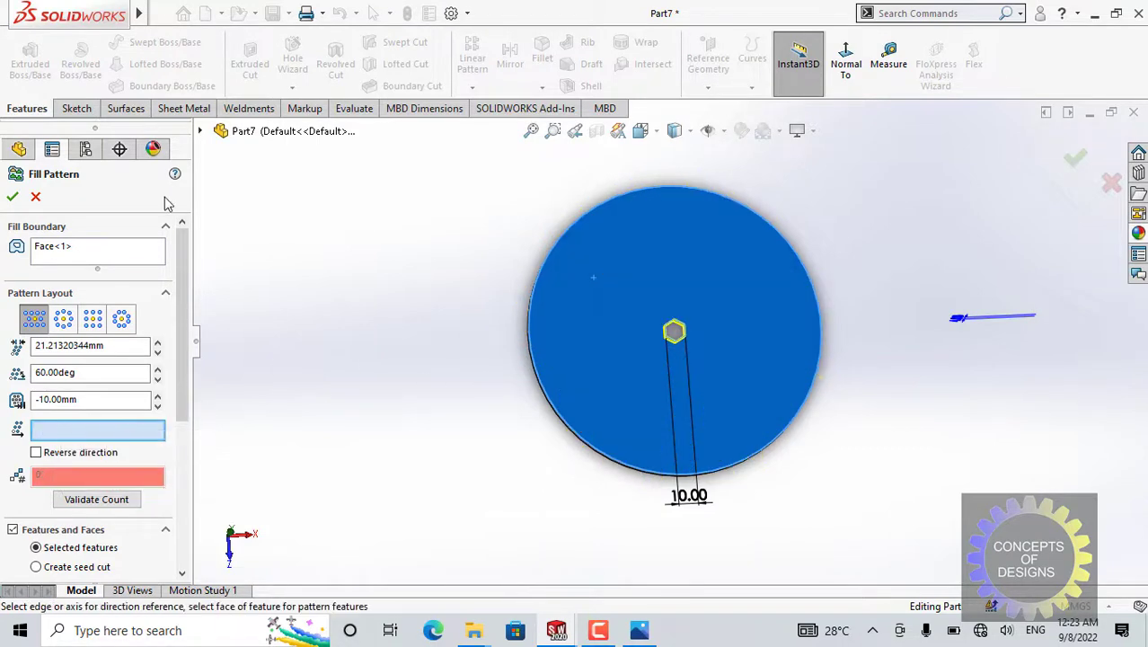
{"action": "left_click", "coordinate": [200, 131]}
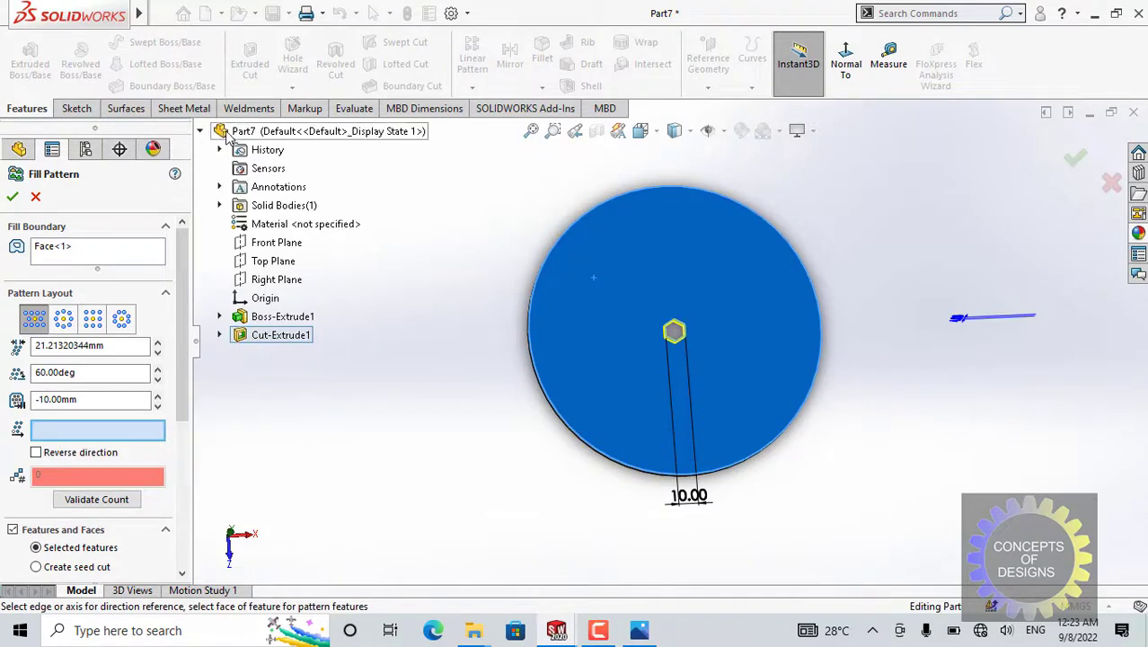
{"action": "left_click", "coordinate": [220, 335]}
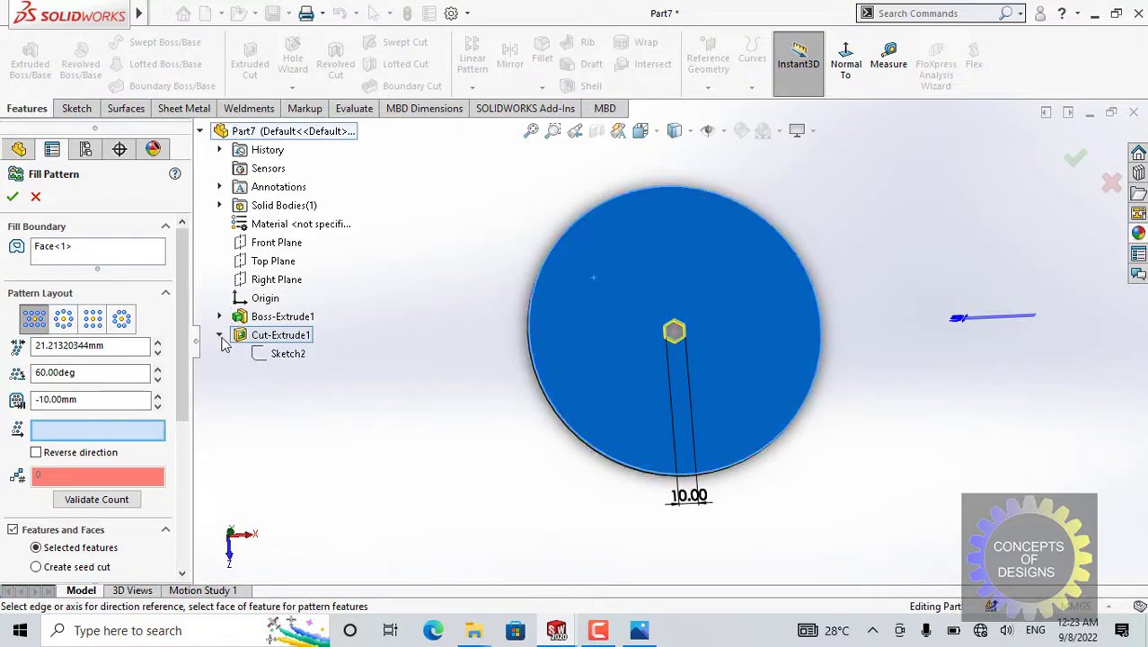
{"action": "right_click", "coordinate": [283, 360]}
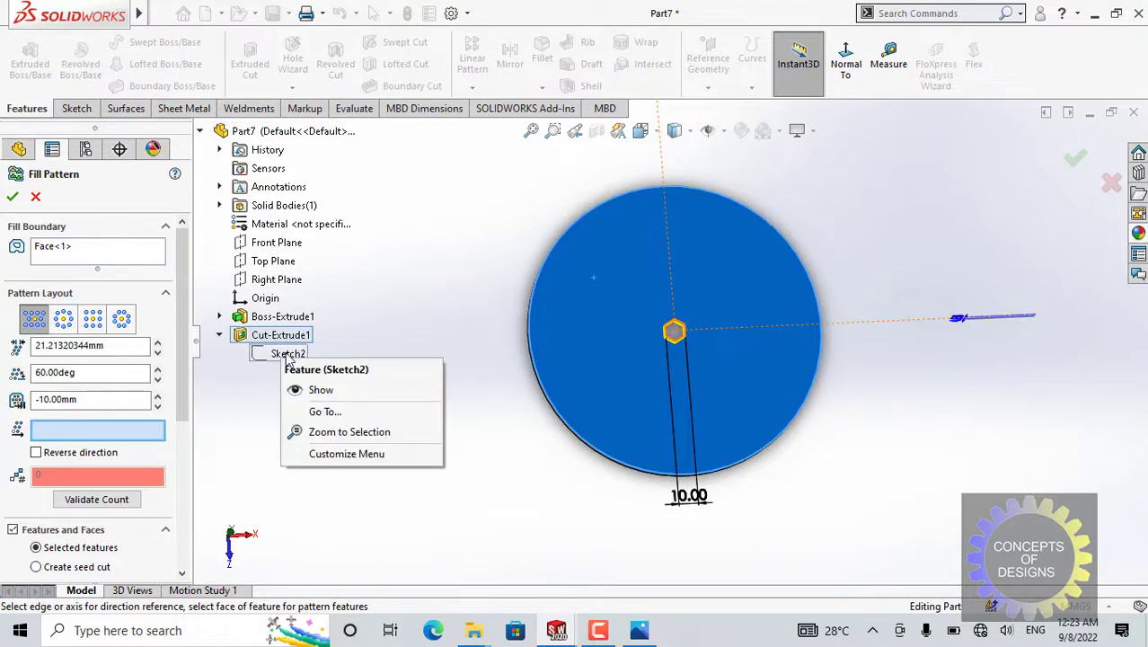
{"action": "left_click", "coordinate": [319, 393]}
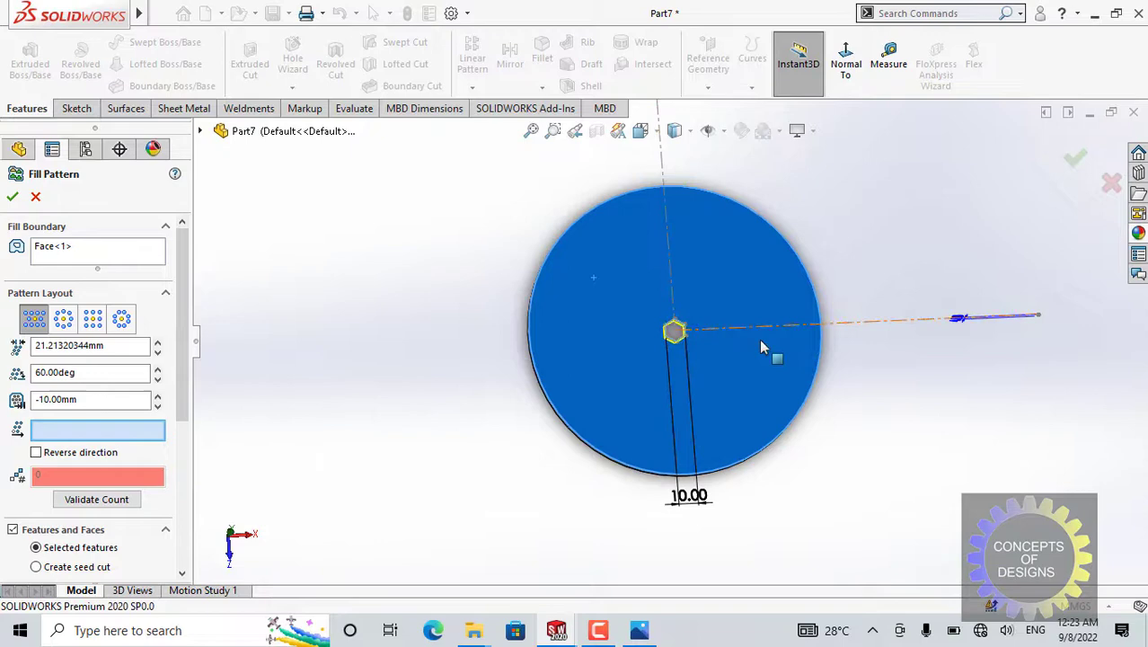
- Pick Line2 of Sketch2 as the fill pattern direction
{"action": "scroll", "coordinate": [761, 346], "scroll_direction": "up", "scroll_amount": 3}
{"action": "scroll", "coordinate": [746, 350], "scroll_direction": "down", "scroll_amount": 3}
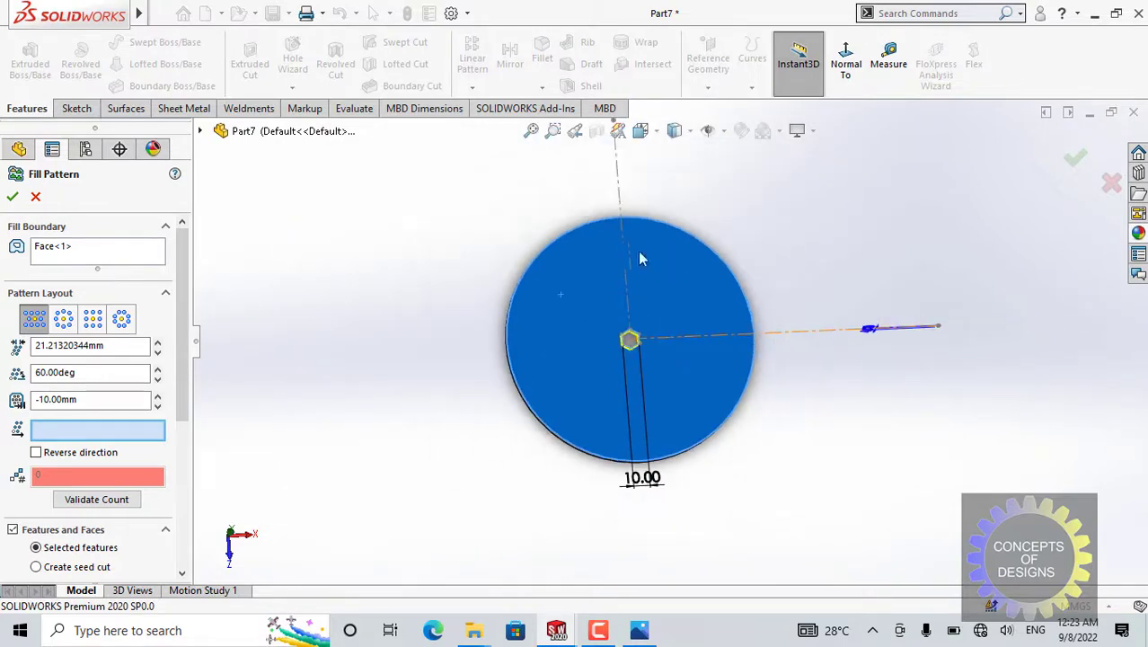
{"action": "middle_click_drag", "start_coordinate": [809, 415], "coordinate": [723, 354]}
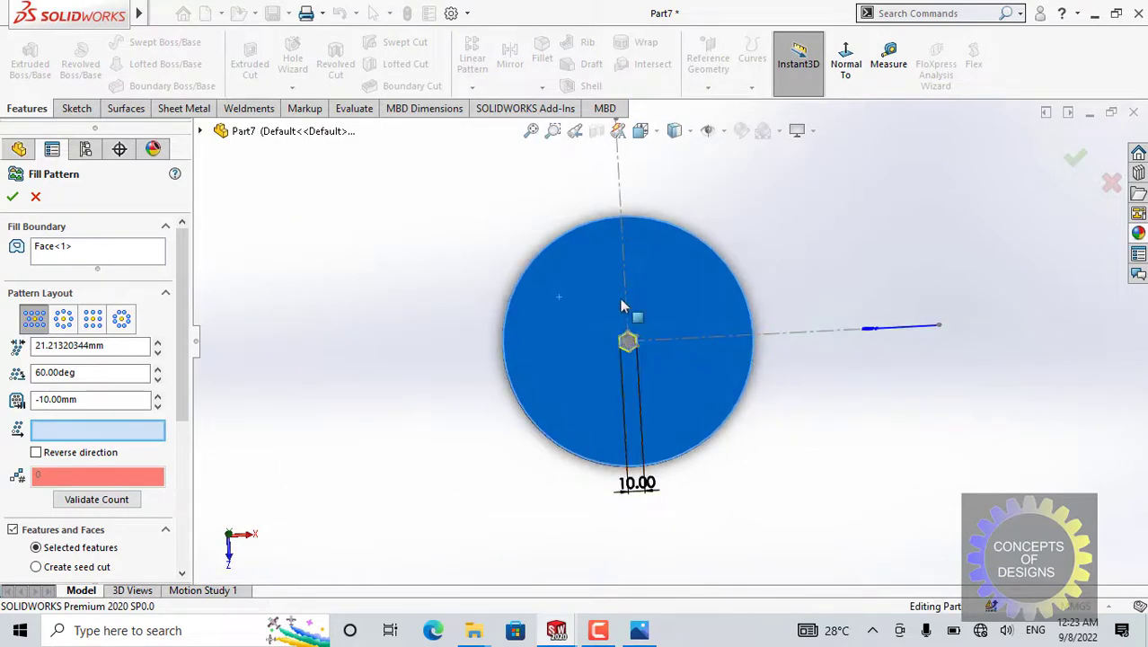
{"action": "left_click", "coordinate": [691, 342]}
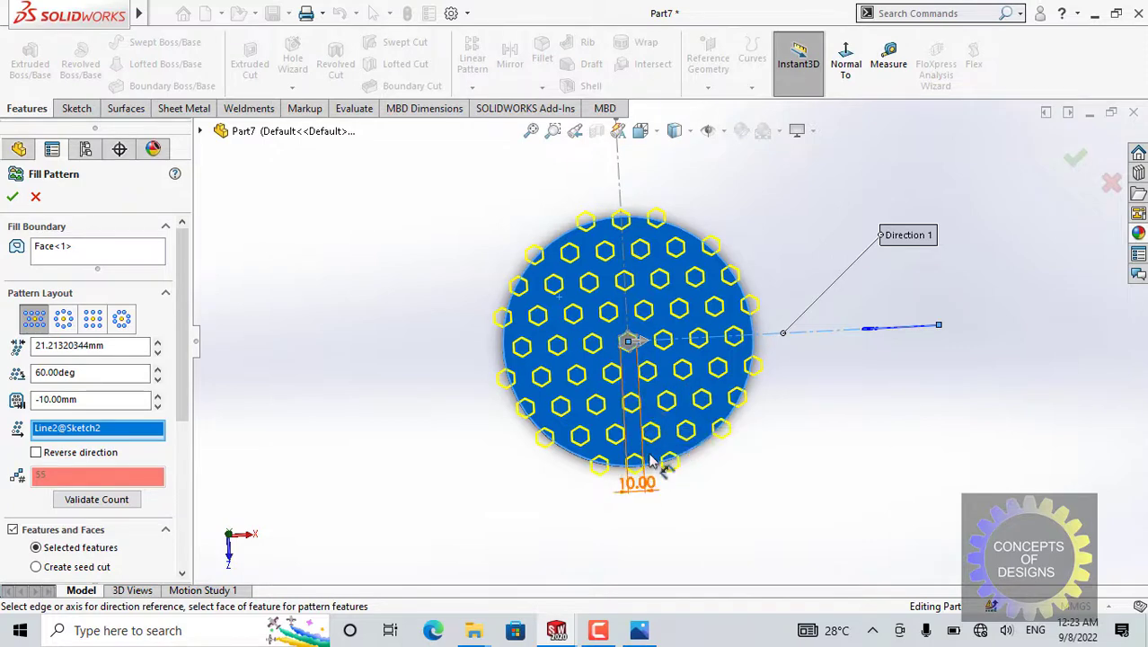
{"action": "scroll", "coordinate": [661, 464], "scroll_direction": "down", "scroll_amount": 4}
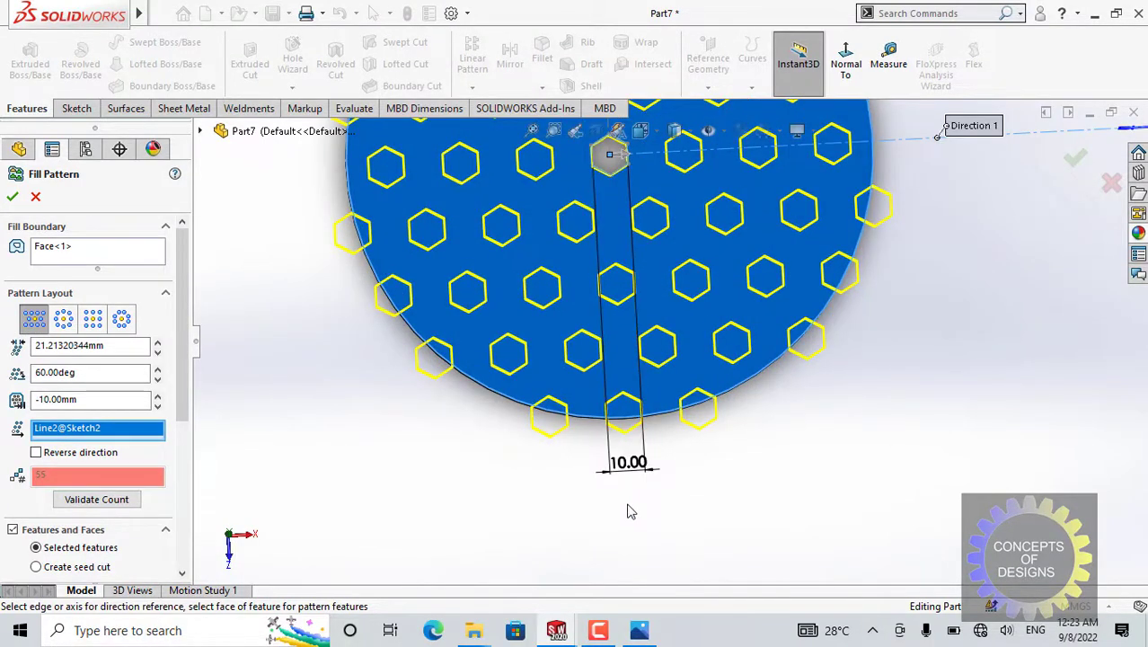
{"action": "middle_click_drag", "start_coordinate": [700, 482], "coordinate": [680, 541], "text": "ctrl"}
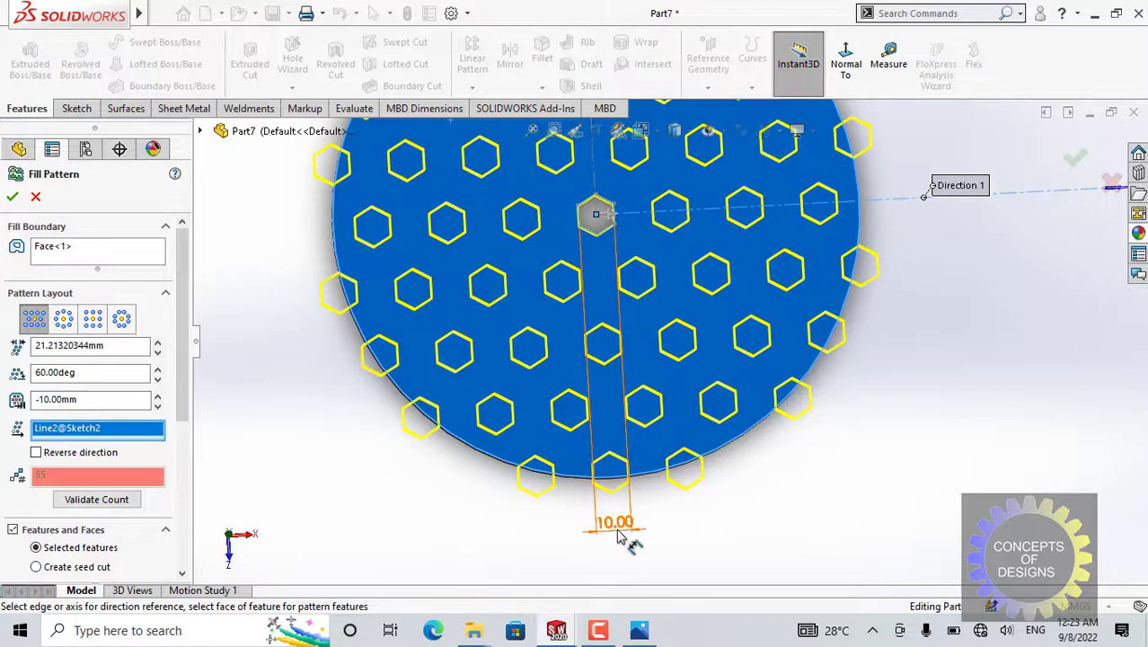
{"action": "scroll", "coordinate": [629, 333], "scroll_direction": "up", "scroll_amount": 1}
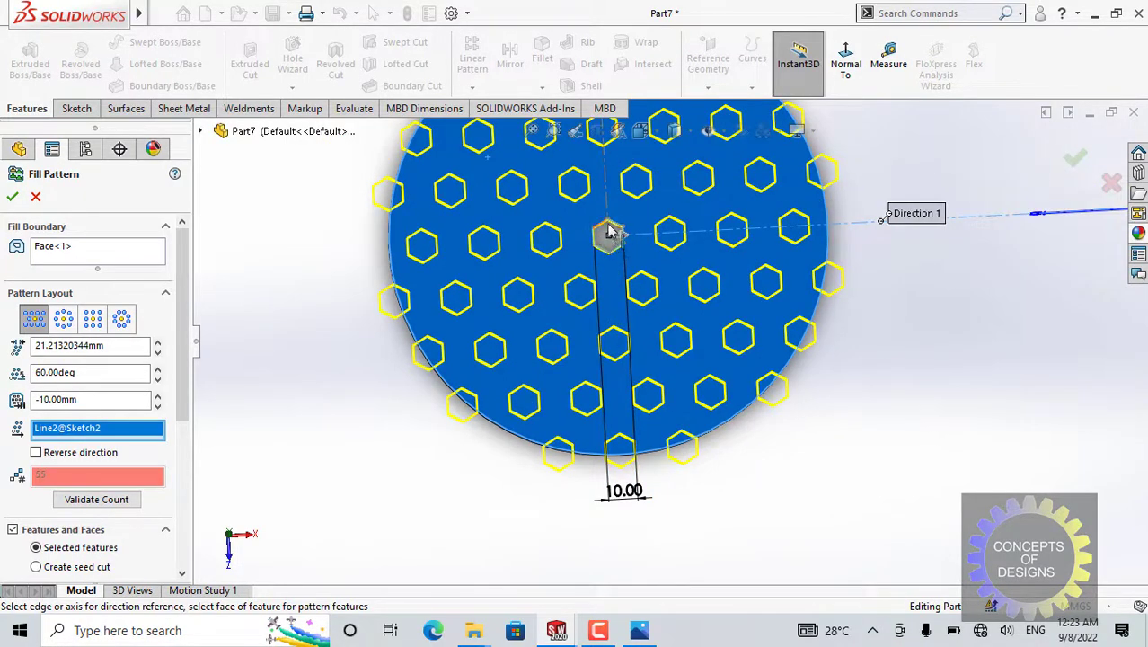
{"action": "scroll", "coordinate": [608, 231], "scroll_direction": "down", "scroll_amount": 1}
{"action": "scroll", "coordinate": [623, 250], "scroll_direction": "up", "scroll_amount": 1}
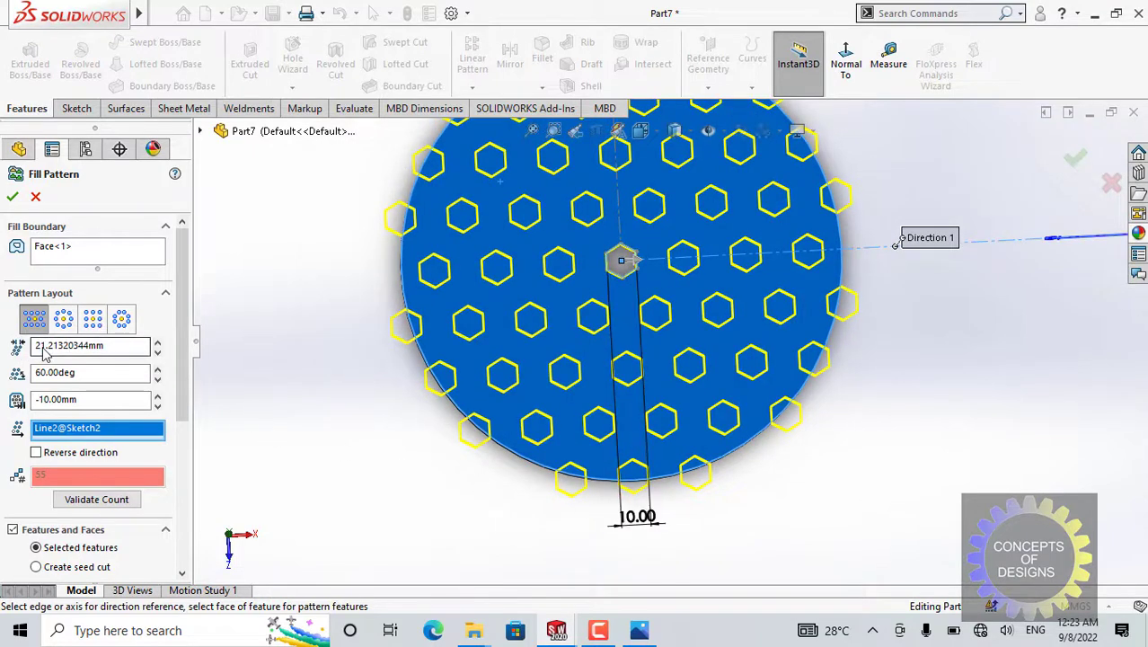
- Change the fill pattern spacing to 11 mm and accept Fill Pattern1
{"action": "left_click_drag", "start_coordinate": [122, 349], "coordinate": [53, 345]}
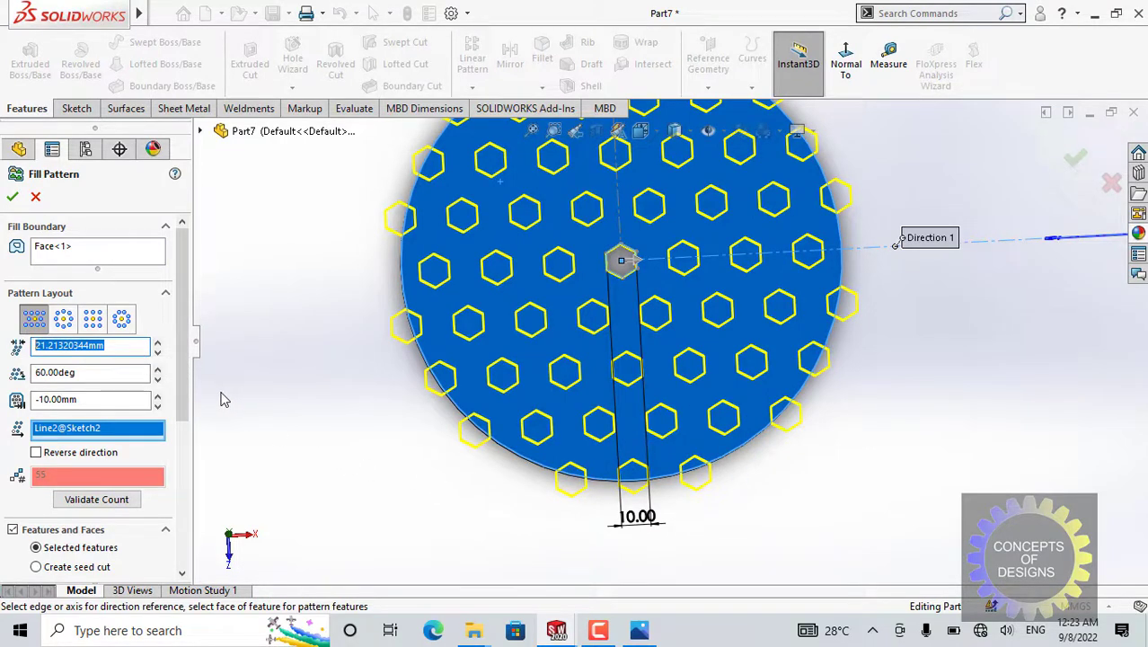
{"action": "type", "text": "11"}
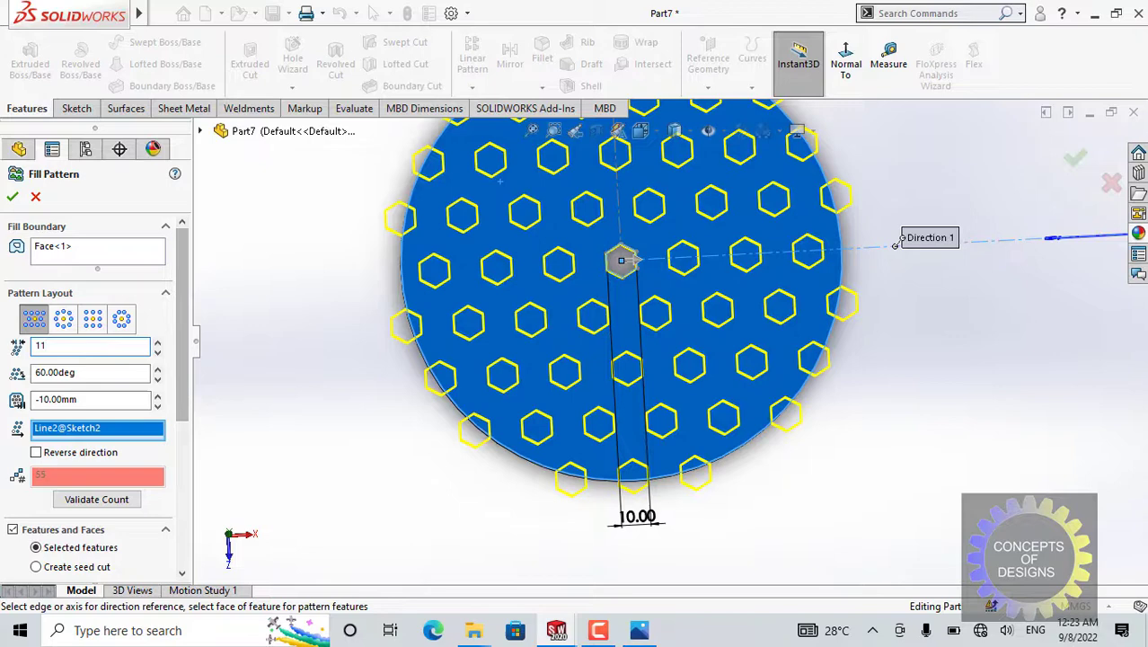
{"action": "key", "text": "Return"}
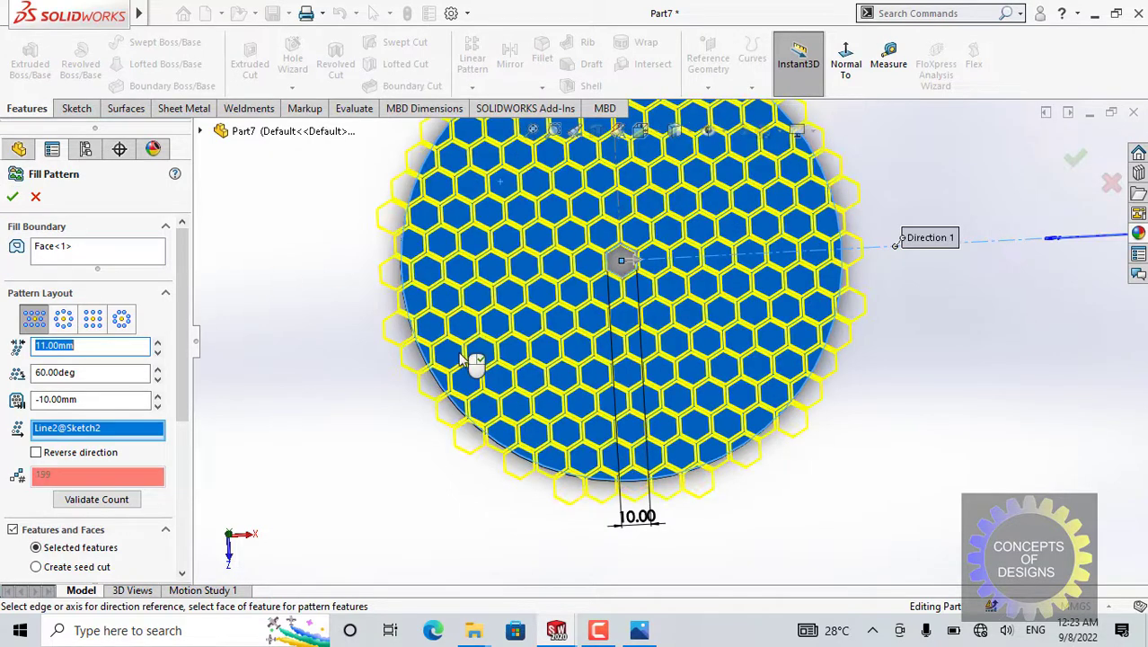
{"action": "scroll", "coordinate": [580, 404], "scroll_direction": "up", "scroll_amount": 3}
{"action": "scroll", "coordinate": [611, 218], "scroll_direction": "down", "scroll_amount": 1}
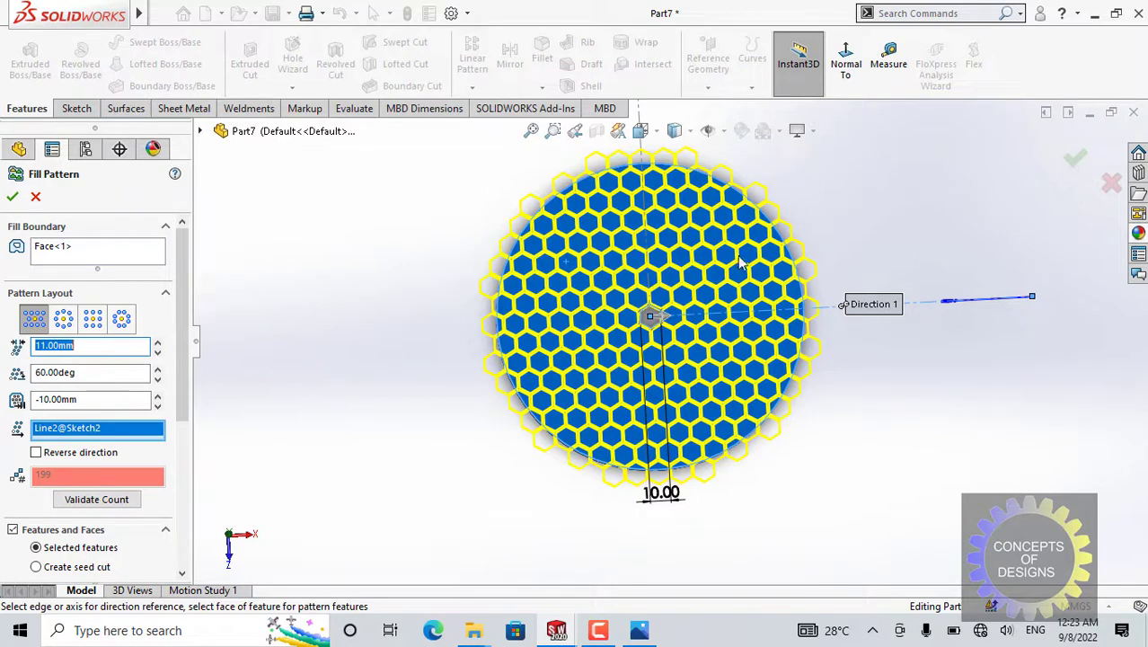
{"action": "left_click", "coordinate": [12, 198]}
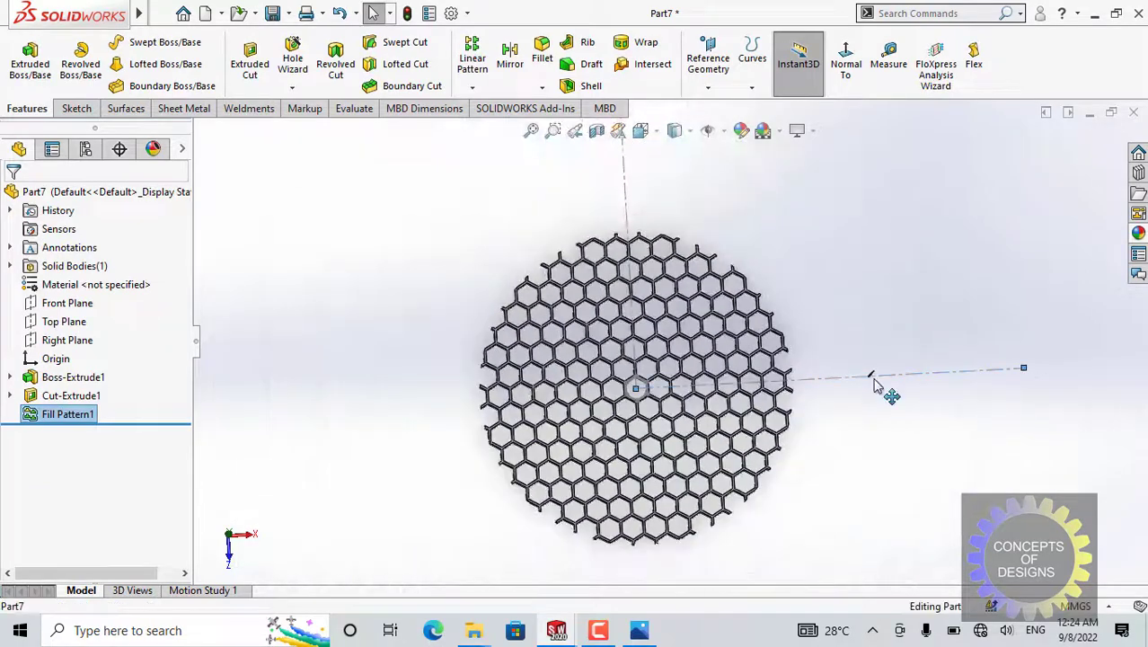
- Hide the direction sketch and orbit to inspect the honeycomb disc
{"action": "left_click", "coordinate": [873, 377]}
{"action": "left_click", "coordinate": [943, 327]}
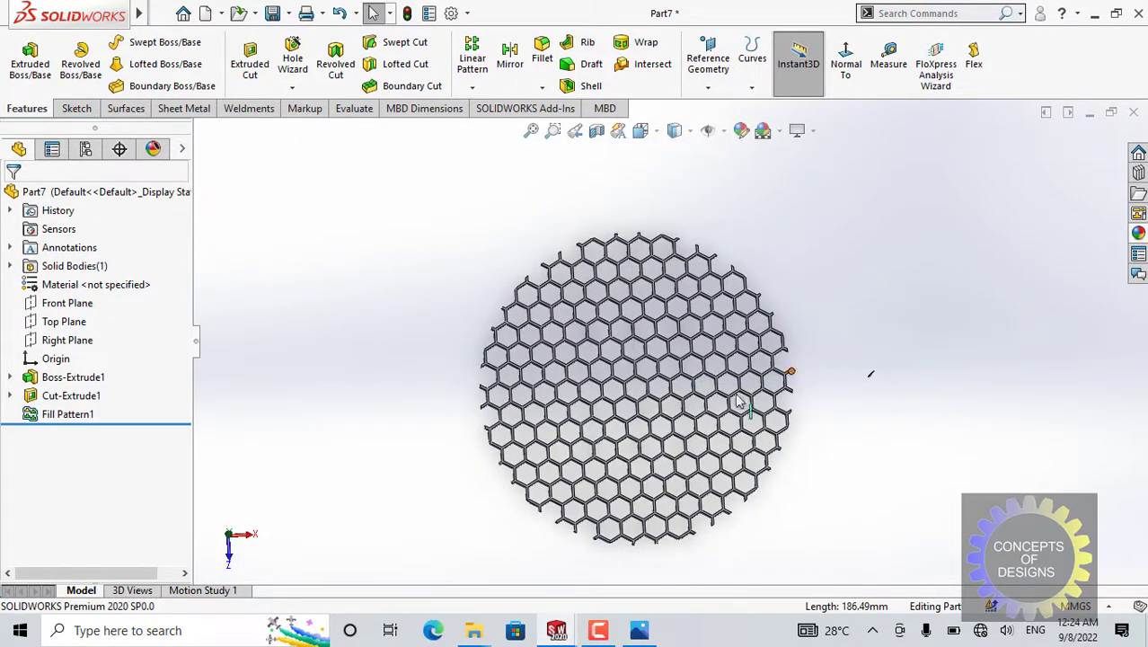
{"action": "middle_click_drag", "start_coordinate": [869, 374], "coordinate": [507, 373]}
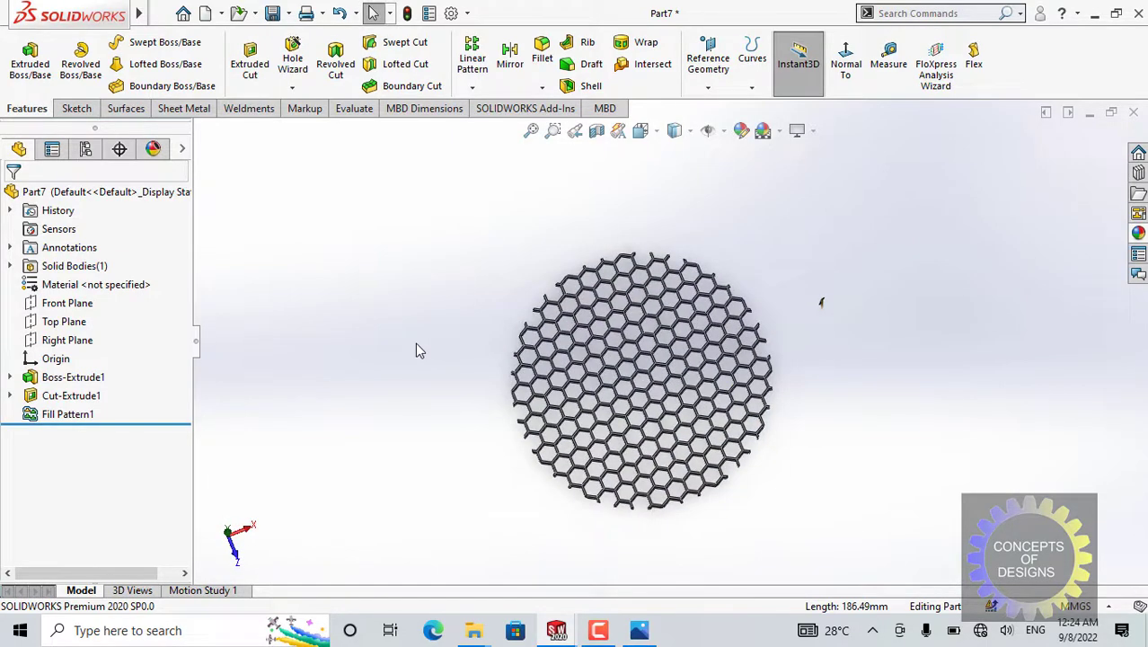
- Create a new part and start a sketch on its Top Plane
{"action": "key", "text": "ctrl+n"}
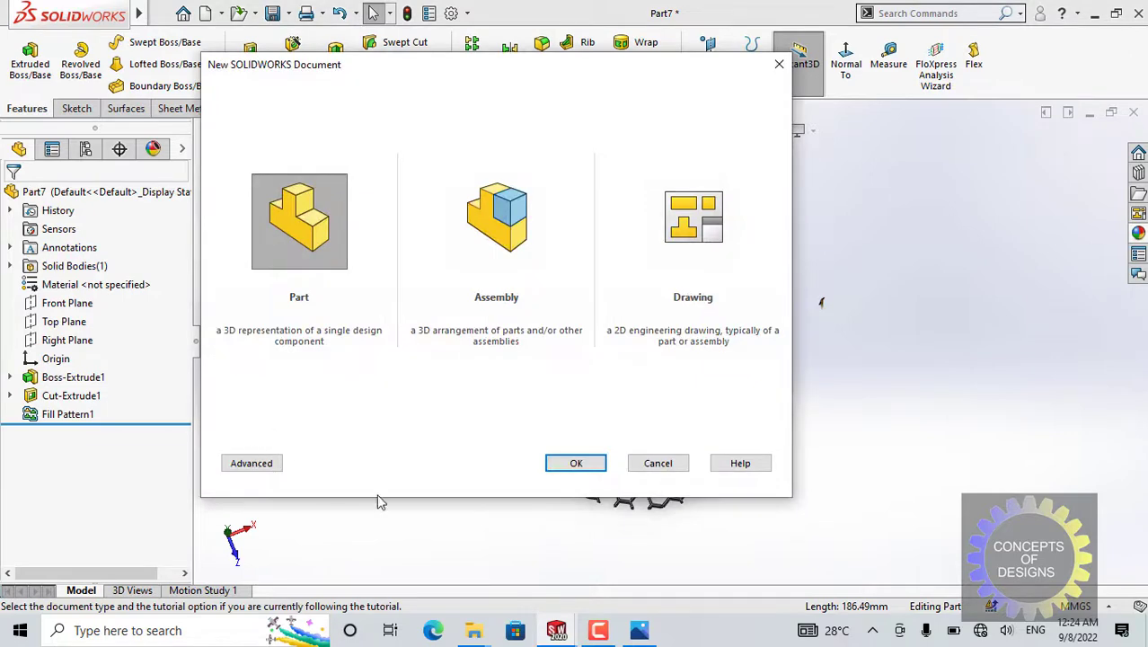
{"action": "left_click", "coordinate": [575, 460]}
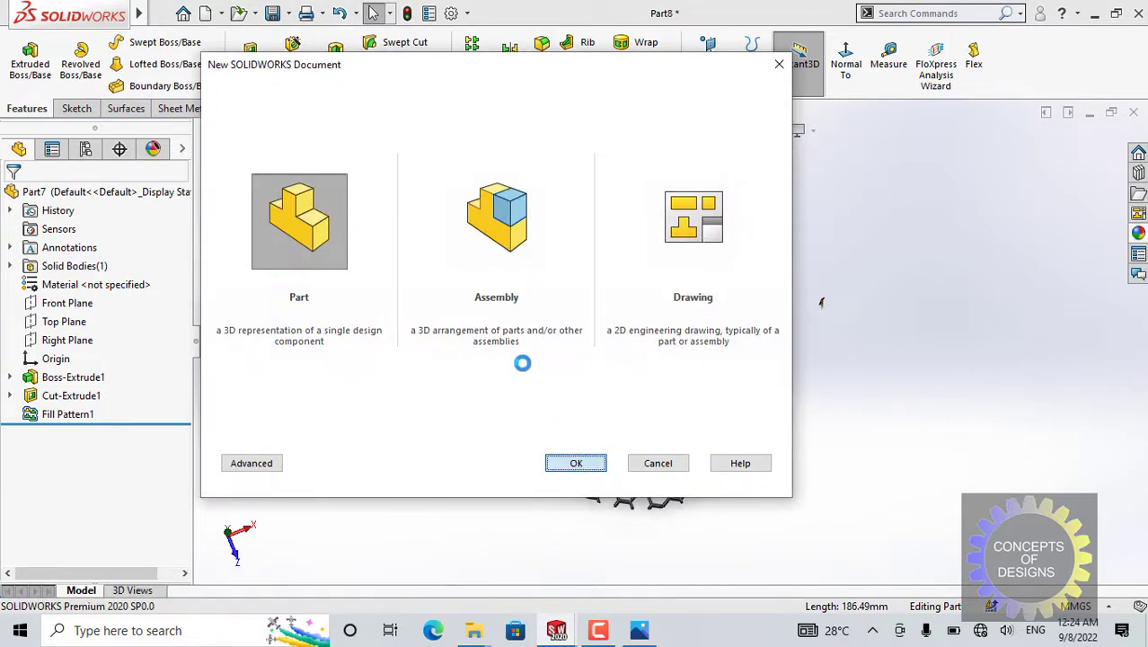
{"action": "left_click", "coordinate": [63, 303]}
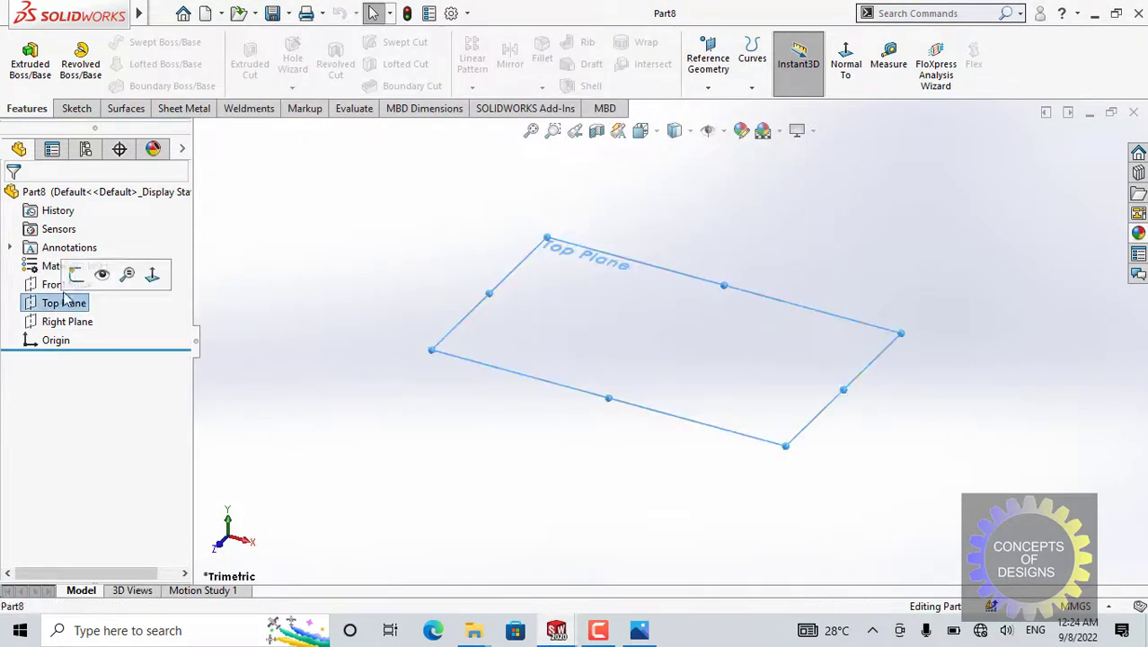
{"action": "left_click", "coordinate": [75, 274]}
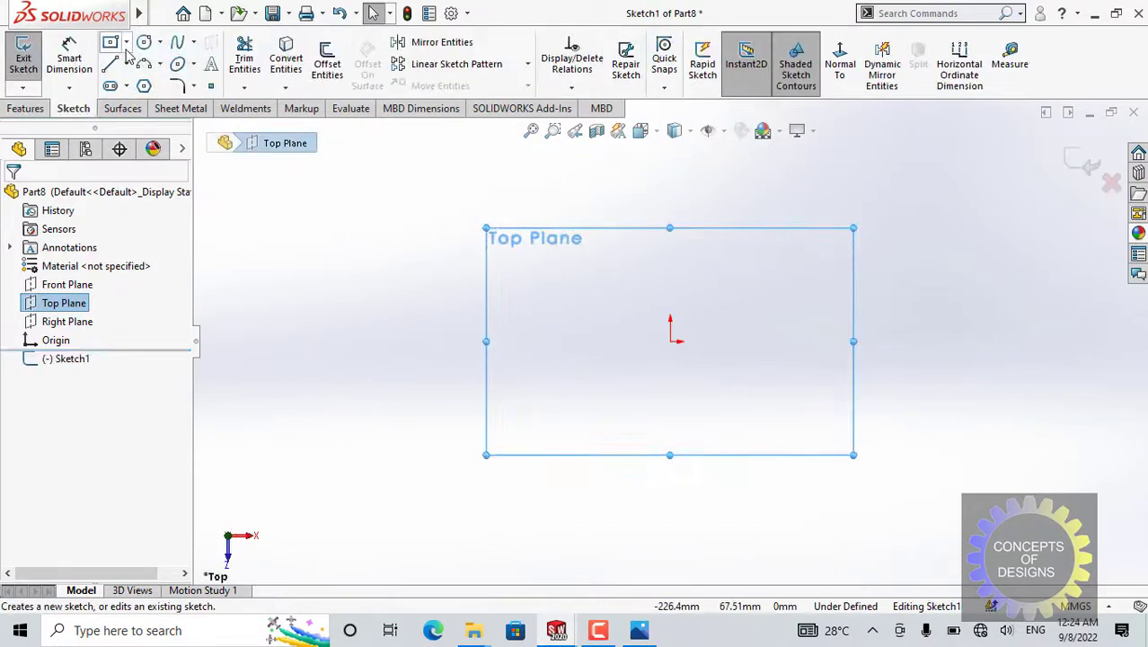
- Draw a centre rectangle from the origin and dimension its bottom edge 200 mm
{"action": "left_click", "coordinate": [110, 42]}
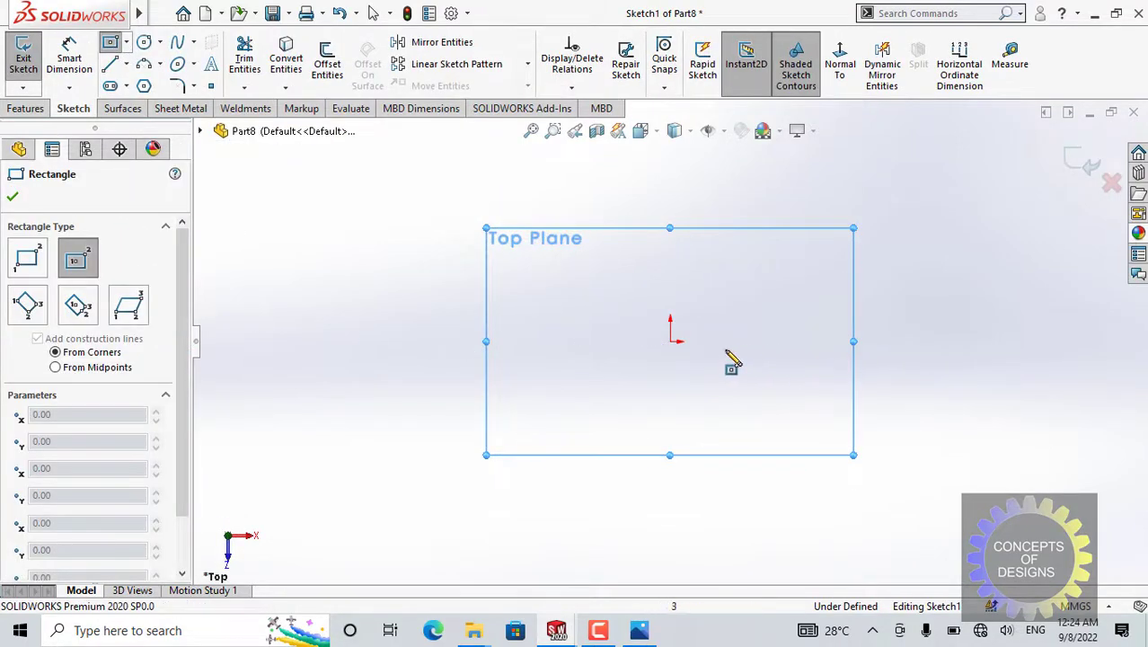
{"action": "left_click", "coordinate": [670, 341]}
{"action": "left_click", "coordinate": [871, 218]}
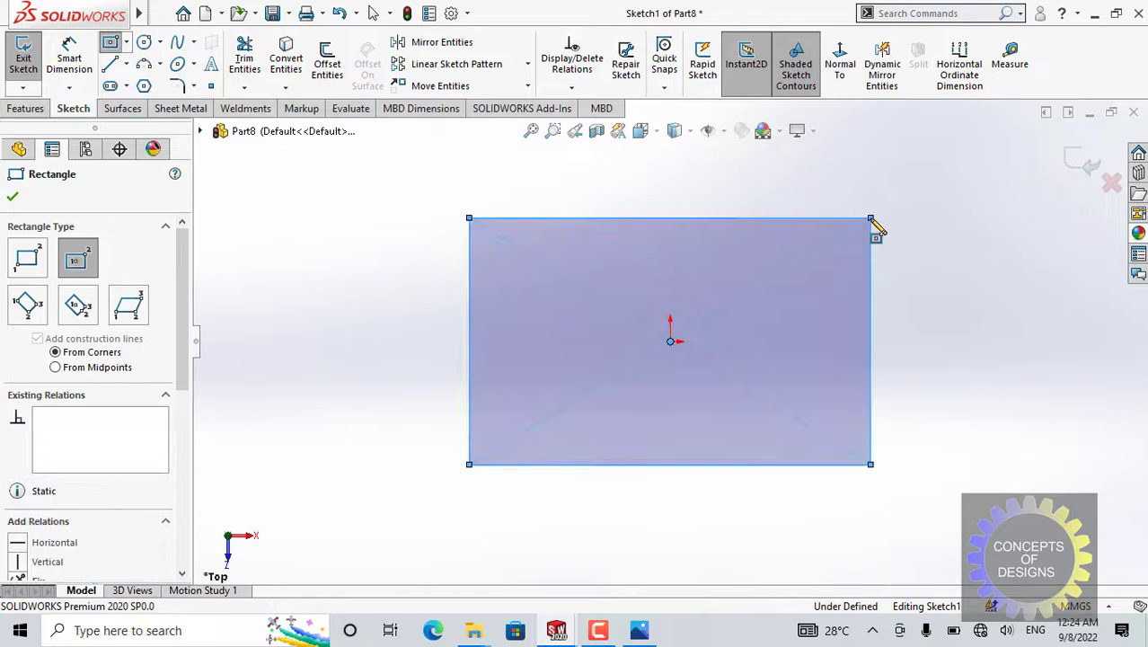
{"action": "key", "text": "Escape"}
{"action": "right_click_drag", "start_coordinate": [358, 533], "coordinate": [345, 485]}
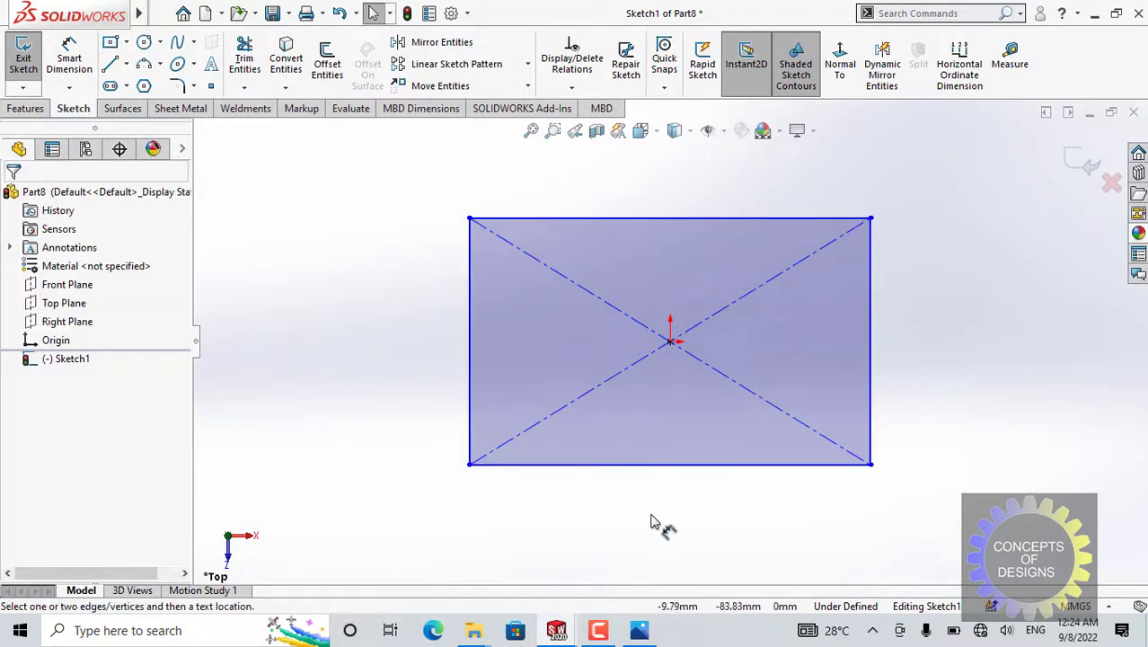
{"action": "left_click", "coordinate": [644, 470]}
{"action": "left_click", "coordinate": [644, 508]}
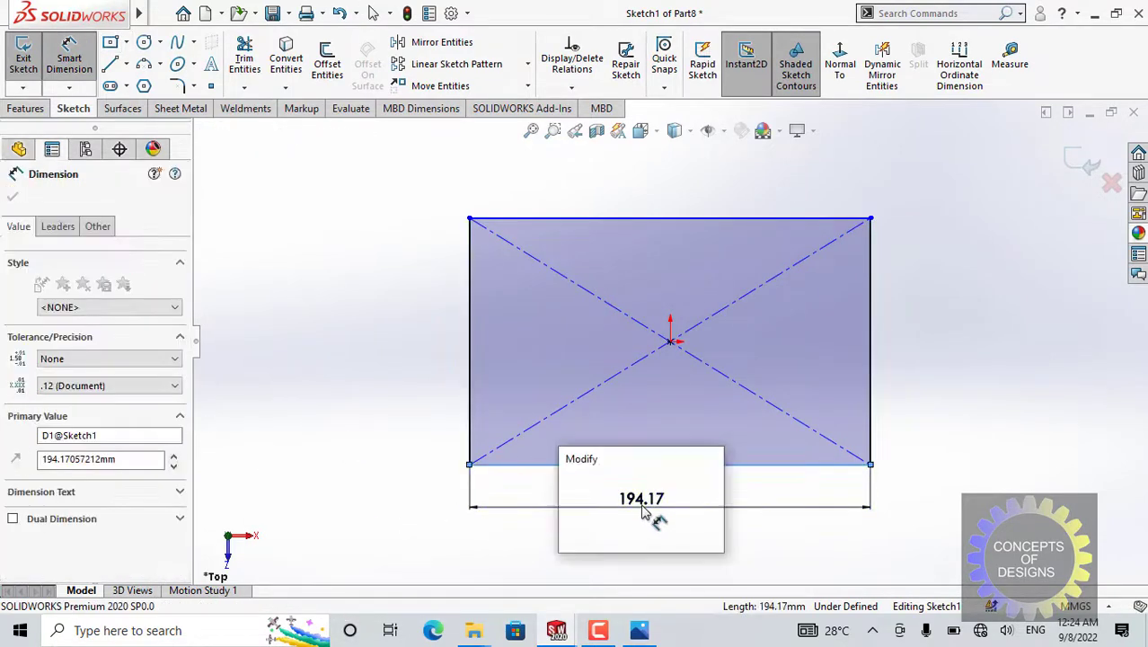
{"action": "type", "text": "200"}
{"action": "key", "text": "Return"}
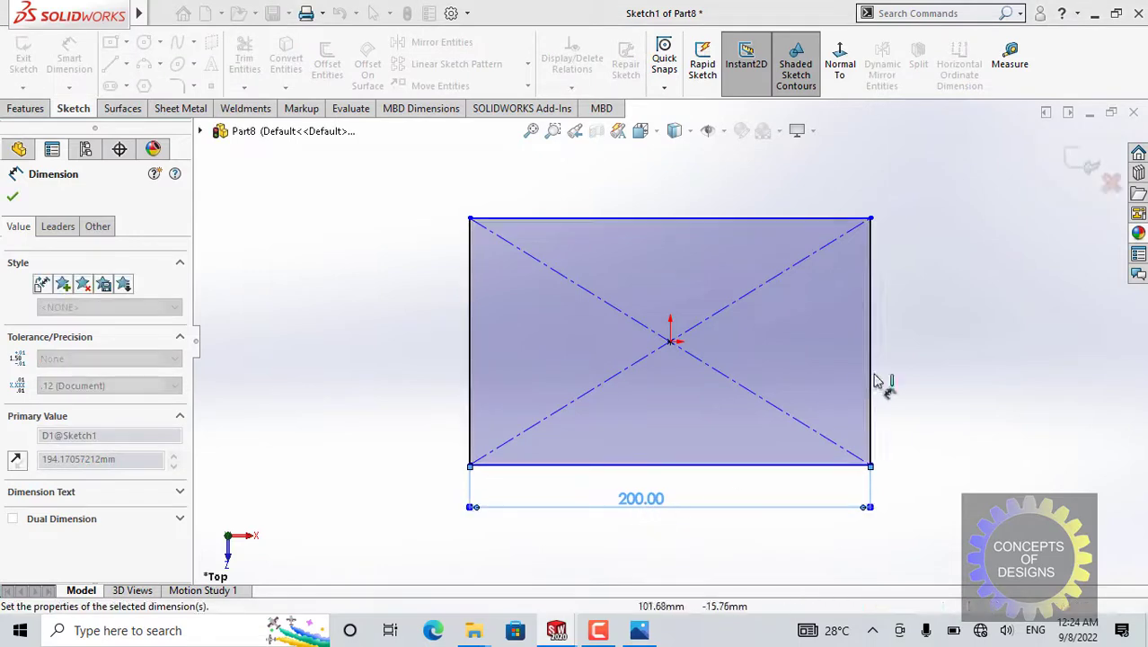
- Dimension the rectangle's right edge to 150 mm tall
{"action": "left_click", "coordinate": [930, 471]}
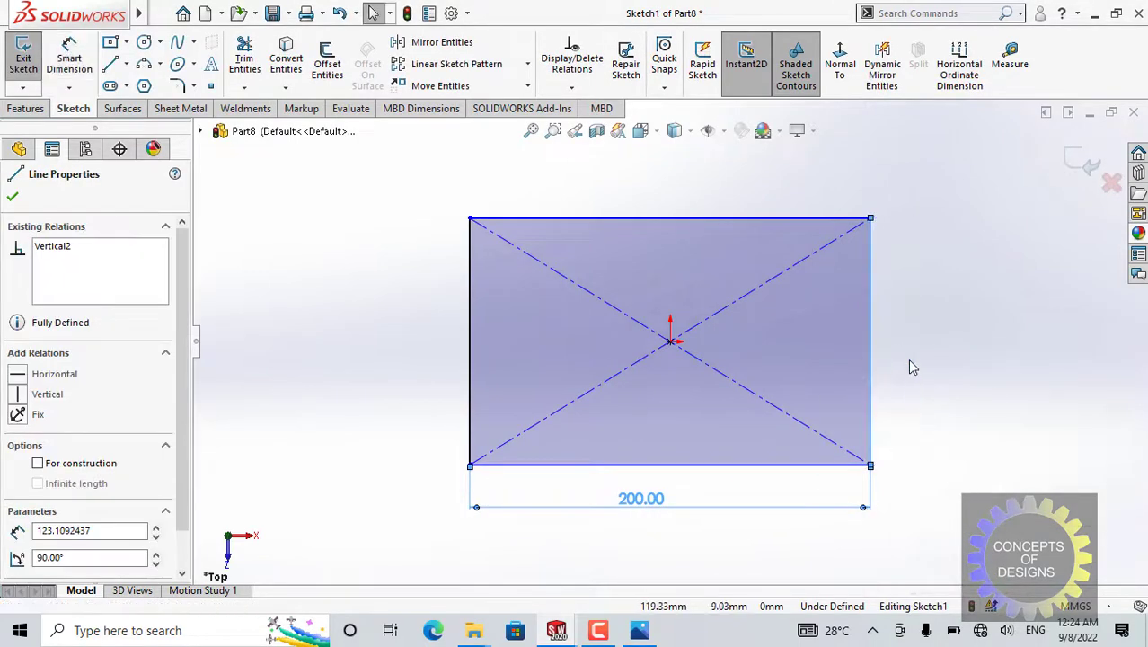
{"action": "right_click_drag", "start_coordinate": [895, 396], "coordinate": [877, 323]}
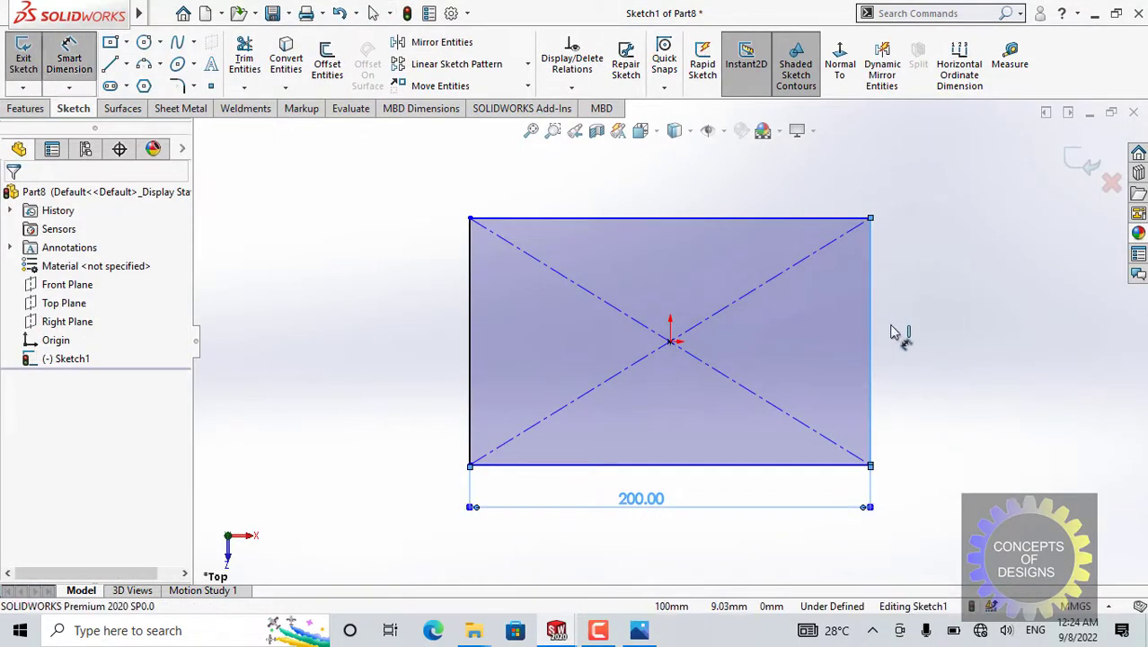
{"action": "left_click", "coordinate": [942, 396]}
{"action": "type", "text": "150"}
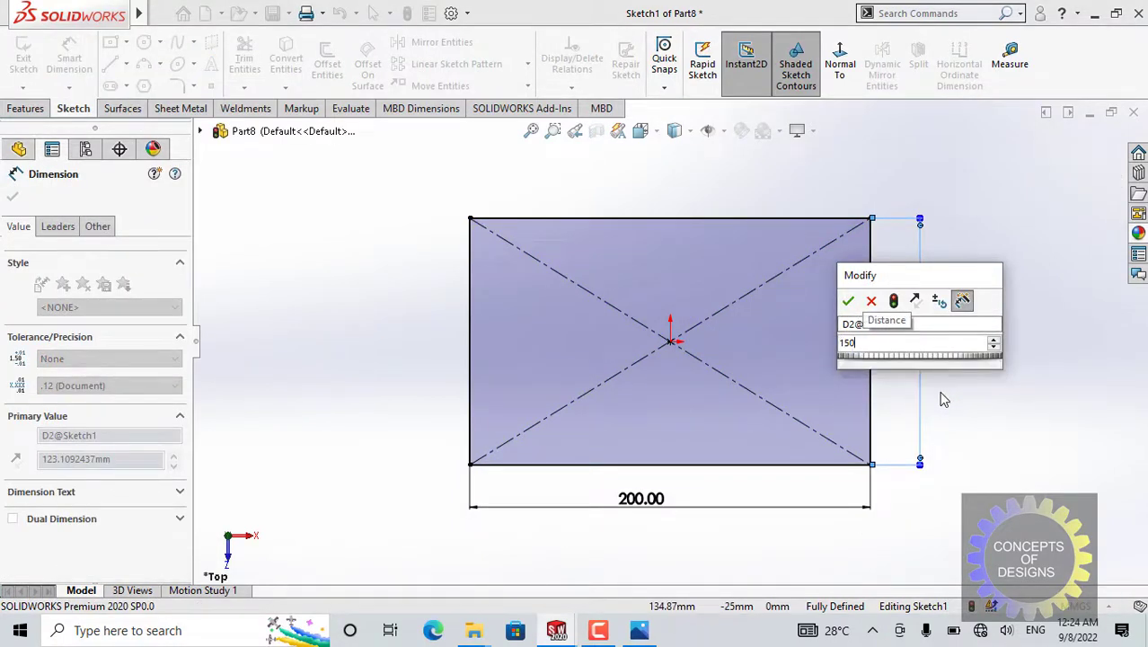
{"action": "key", "text": "Return"}
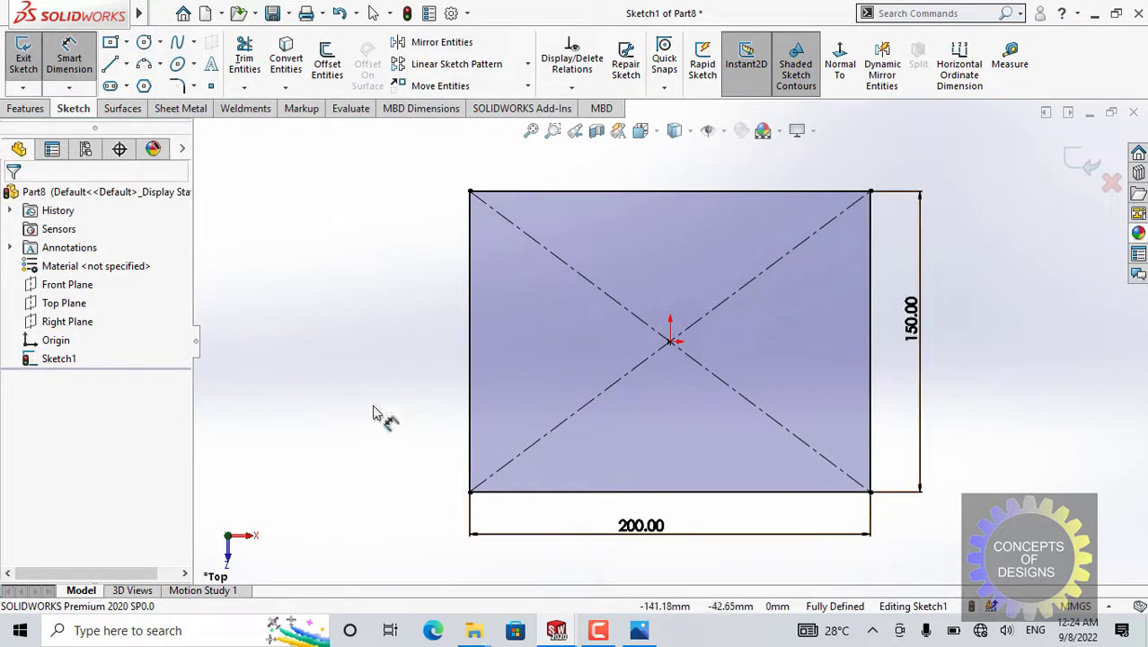
- Extrude the 200 × 150 mm rectangle 2 mm into a plate and select its top face
{"action": "left_click", "coordinate": [20, 110]}
{"action": "left_click", "coordinate": [30, 61]}
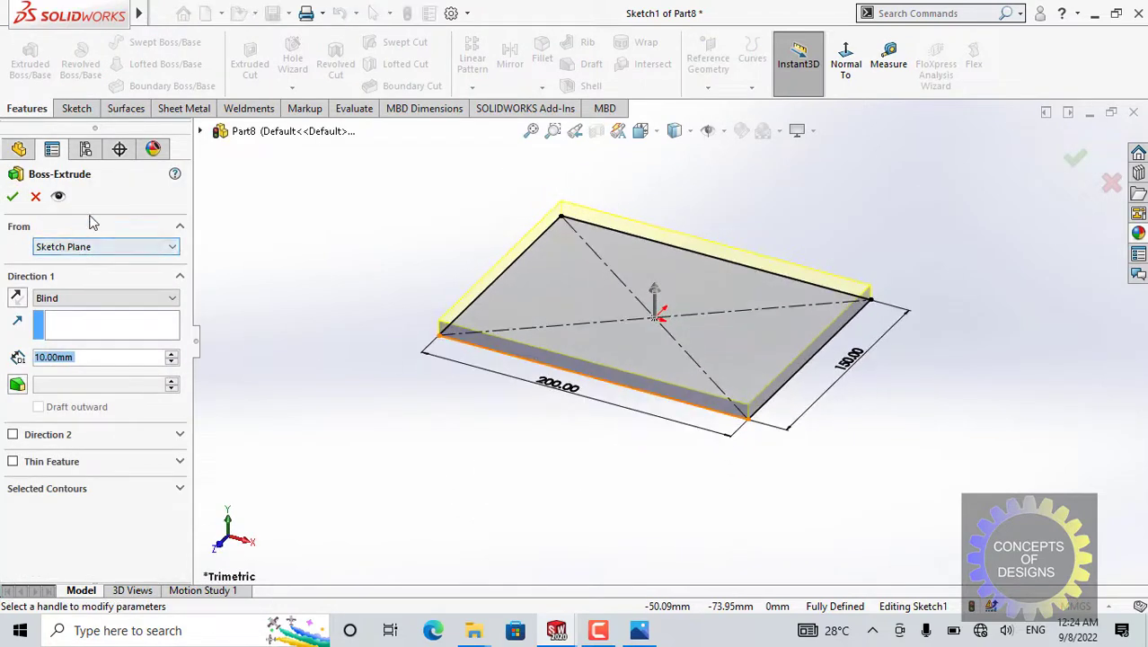
{"action": "type", "text": "2"}
{"action": "key", "text": "Return"}
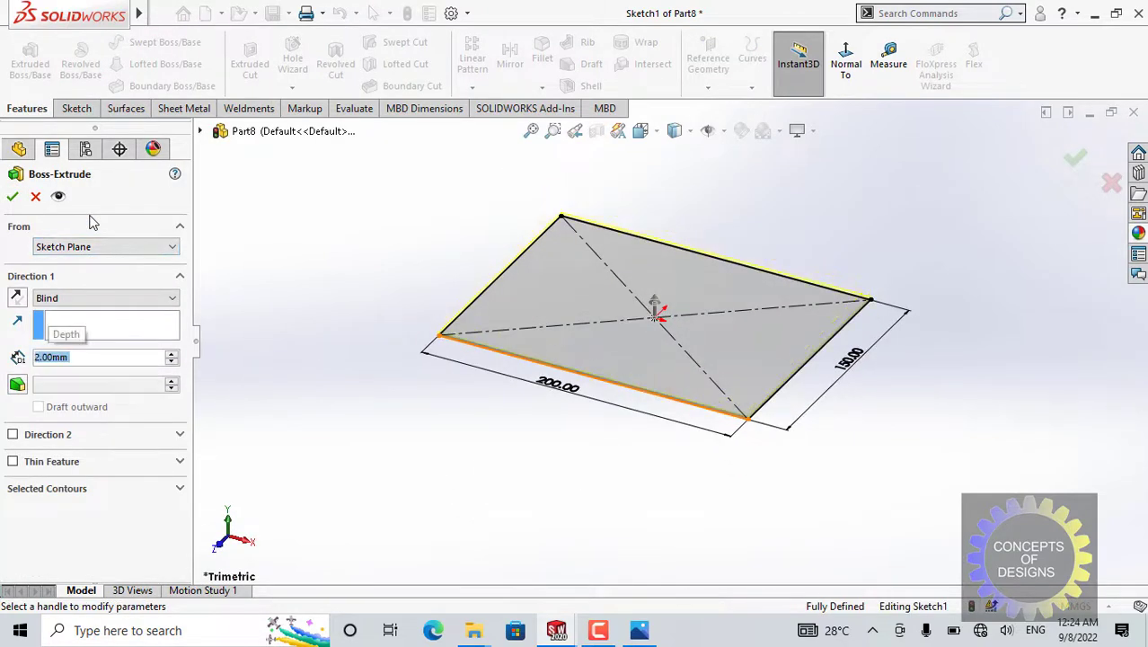
{"action": "left_click", "coordinate": [11, 197]}
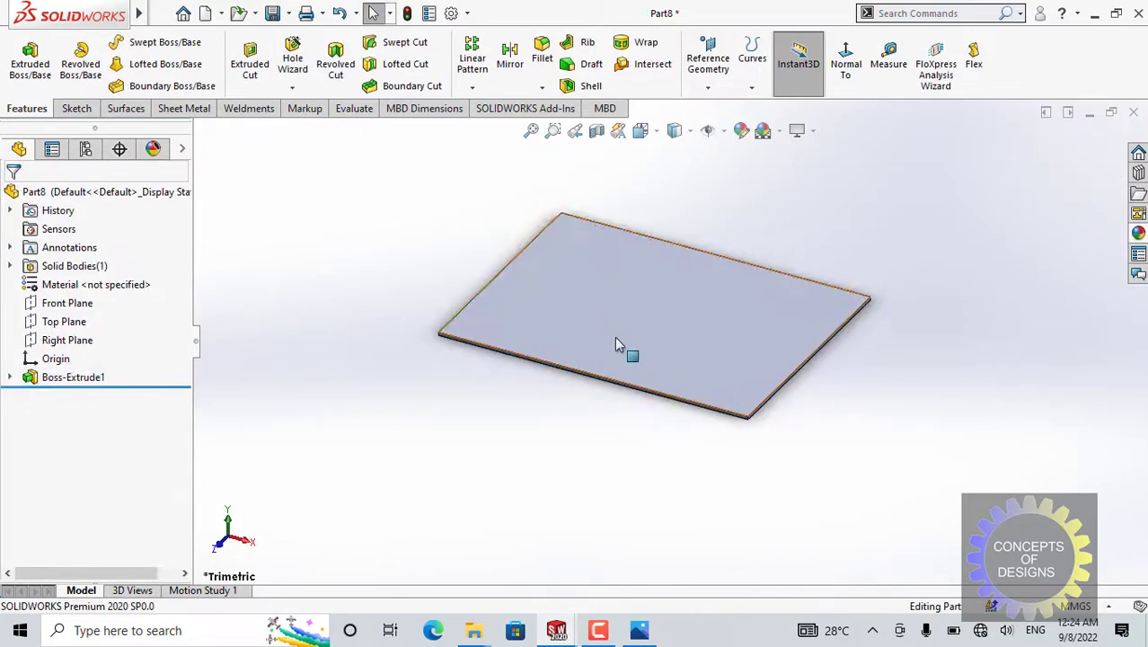
{"action": "left_click", "coordinate": [632, 329]}
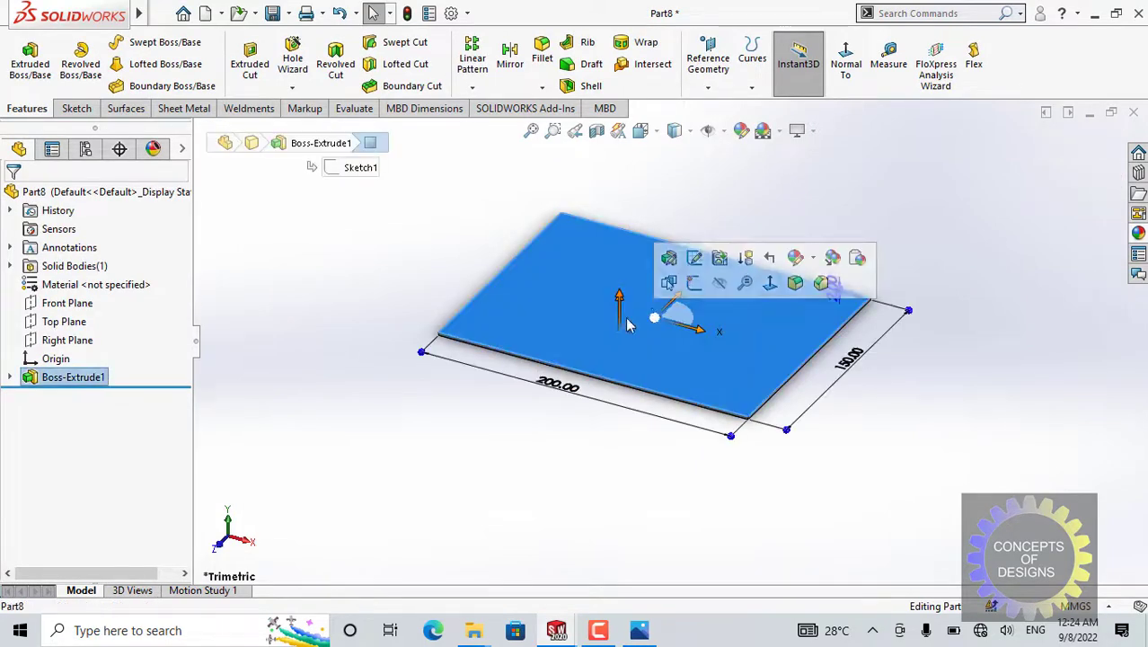
- Start a sketch on the plate's top face, viewed Normal To
{"action": "left_click", "coordinate": [694, 283]}
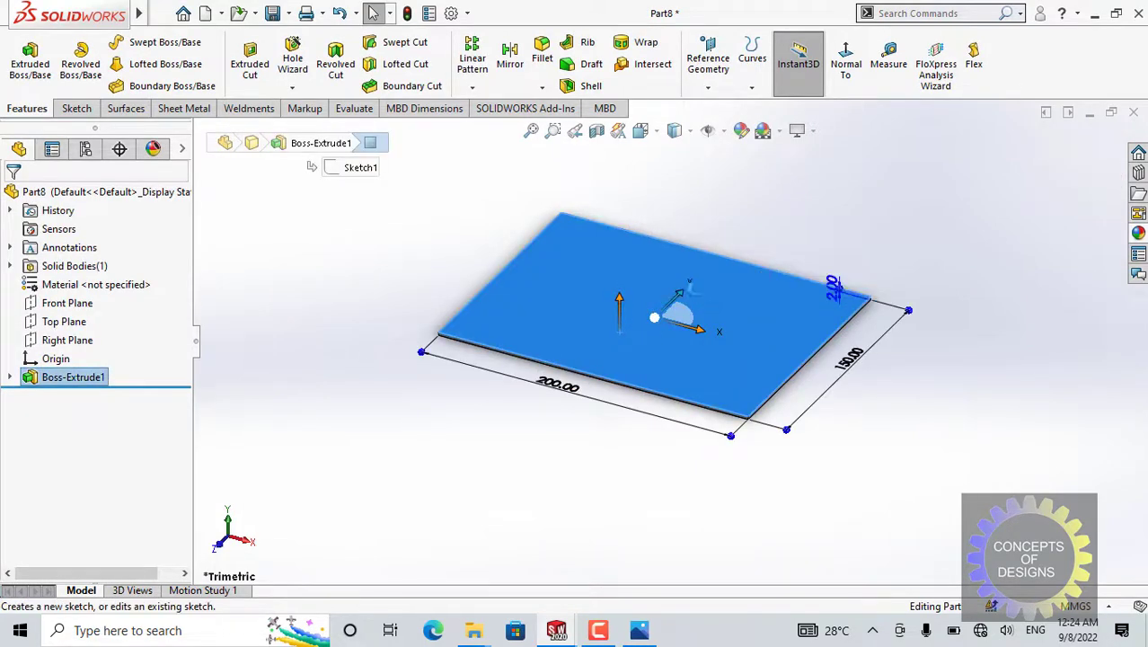
{"action": "left_click", "coordinate": [841, 59]}
{"action": "mouse_move", "coordinate": [344, 276]}
{"action": "right_mouse_down"}
{"action": "mouse_move", "coordinate": [313, 289]}
{"action": "mouse_move", "coordinate": [328, 274]}
{"action": "right_mouse_up"}
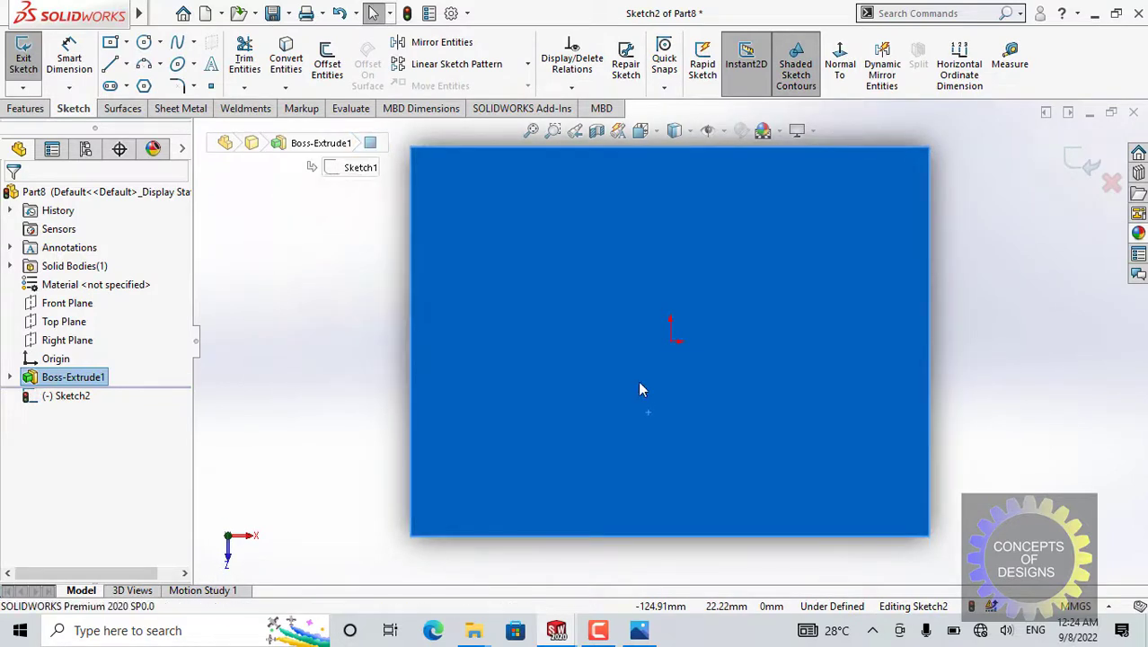
- Draw a vertical and a horizontal construction line from the origin
{"action": "right_click_drag", "start_coordinate": [640, 388], "coordinate": [681, 355]}
{"action": "left_click", "coordinate": [672, 342]}
{"action": "scroll", "coordinate": [675, 346], "scroll_direction": "up", "scroll_amount": 2}
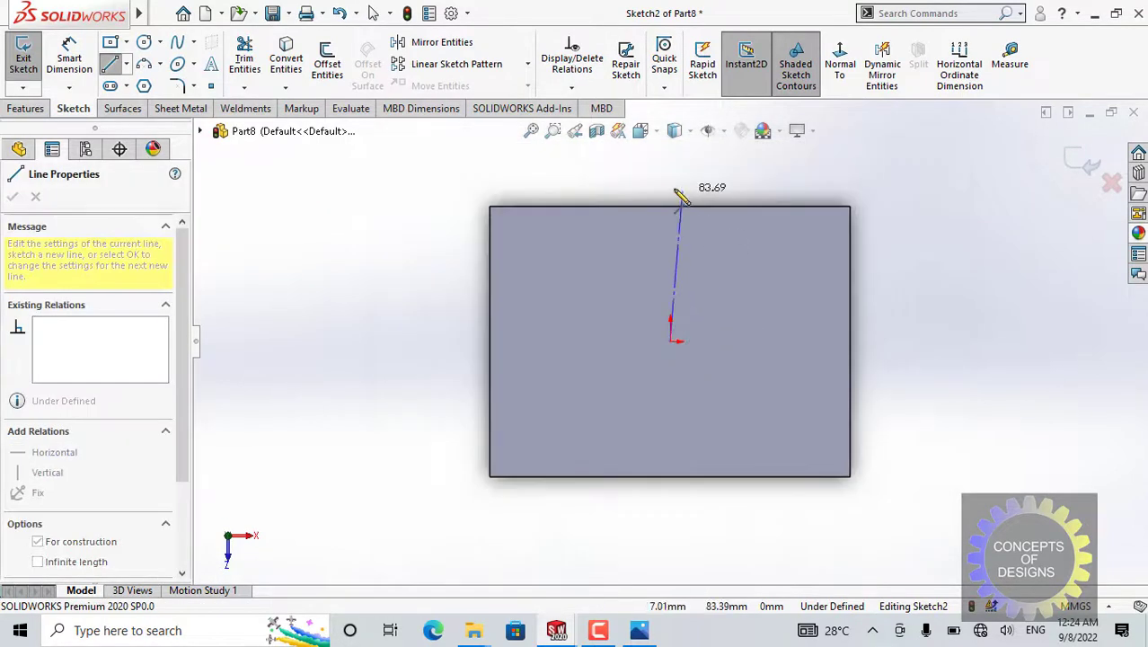
{"action": "left_click", "coordinate": [670, 159]}
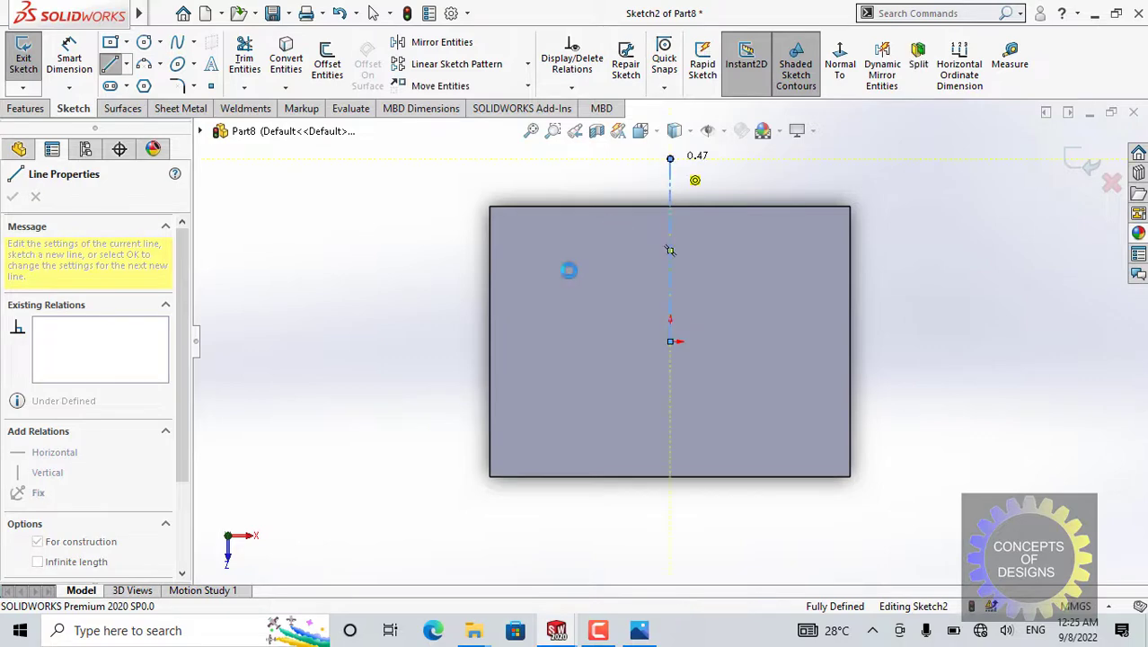
{"action": "key", "text": "Escape"}
{"action": "right_click_drag", "start_coordinate": [378, 287], "coordinate": [366, 320]}
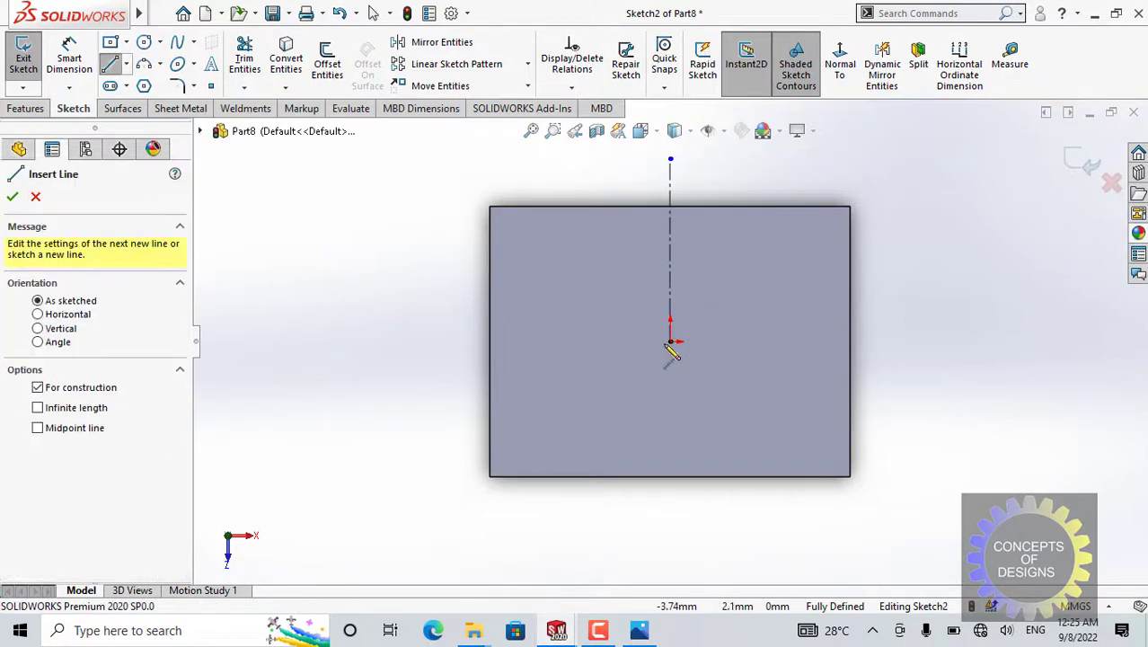
{"action": "left_click_drag", "start_coordinate": [671, 342], "coordinate": [935, 341]}
{"action": "key", "text": "Escape"}
{"action": "scroll", "coordinate": [670, 341], "scroll_direction": "up", "scroll_amount": 2}
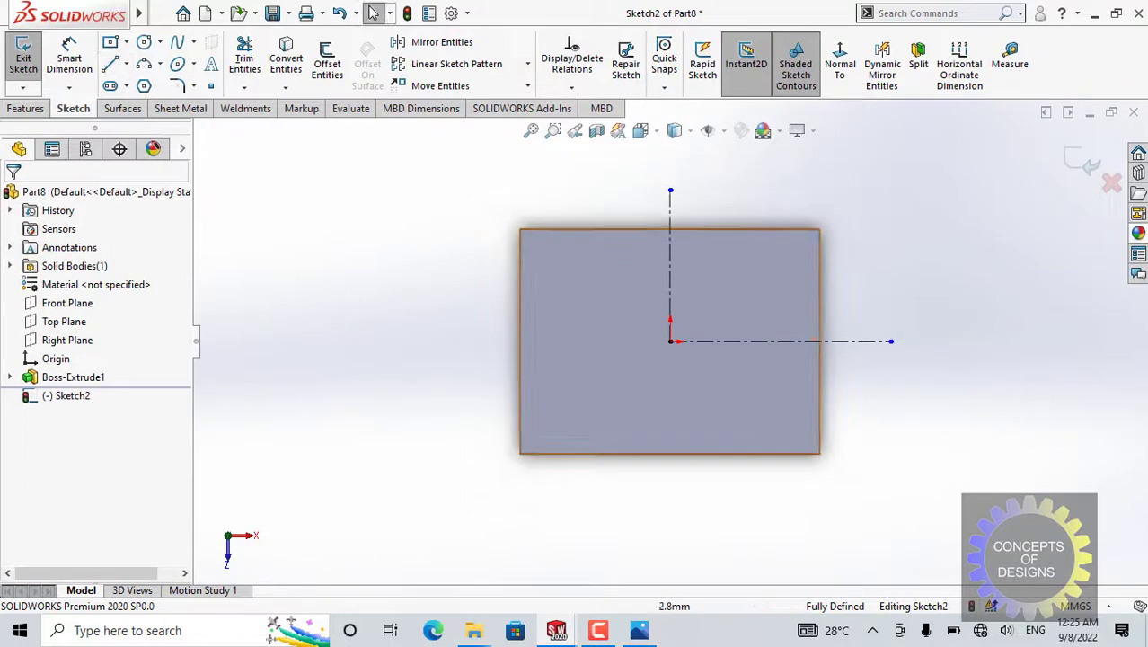
- Draw a hexagon centred on the origin with the Polygon tool
{"action": "left_click", "coordinate": [144, 85]}
{"action": "scroll", "coordinate": [786, 339], "scroll_direction": "up", "scroll_amount": 2}
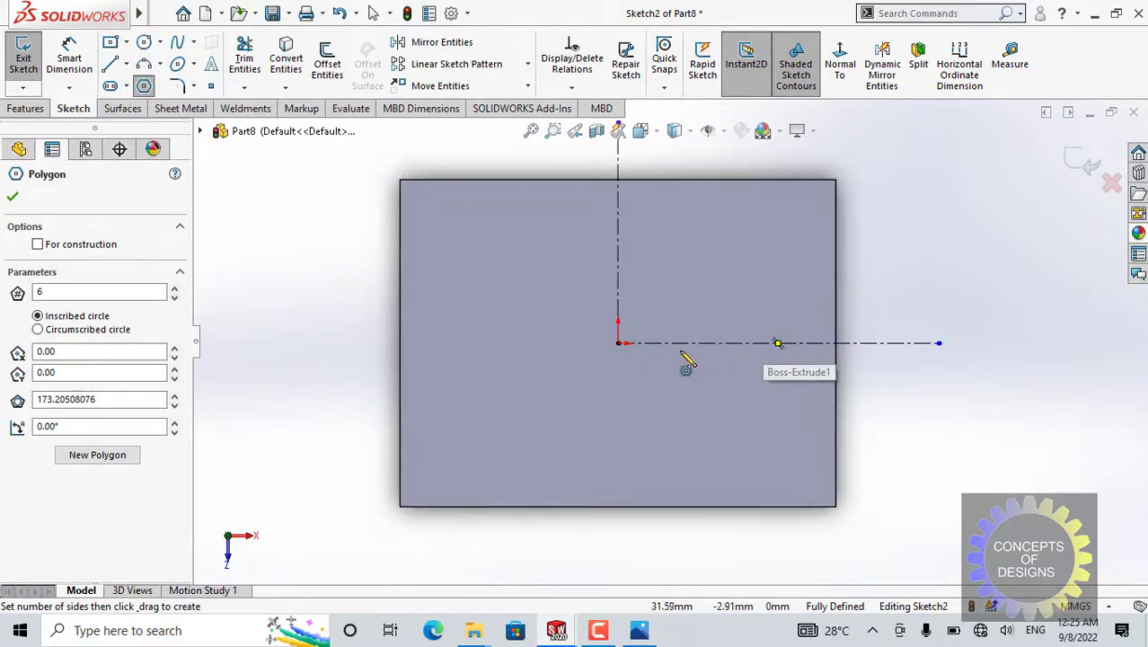
{"action": "left_click_drag", "start_coordinate": [620, 344], "coordinate": [618, 307]}
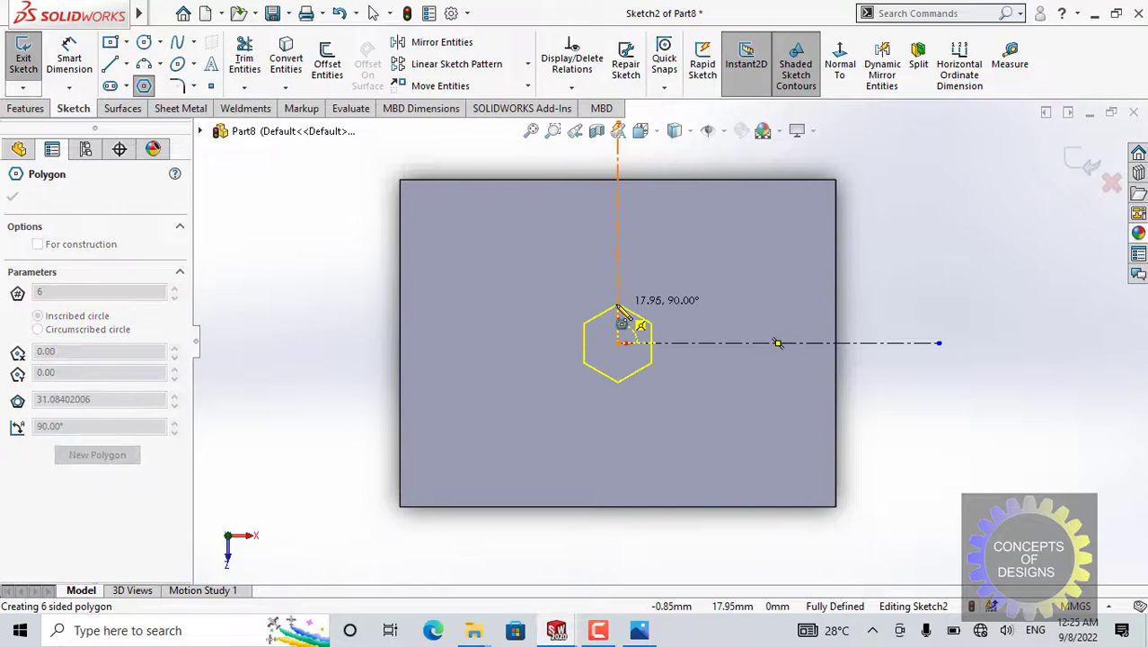
{"action": "key", "text": "Escape"}
{"action": "scroll", "coordinate": [668, 340], "scroll_direction": "down", "scroll_amount": 2}
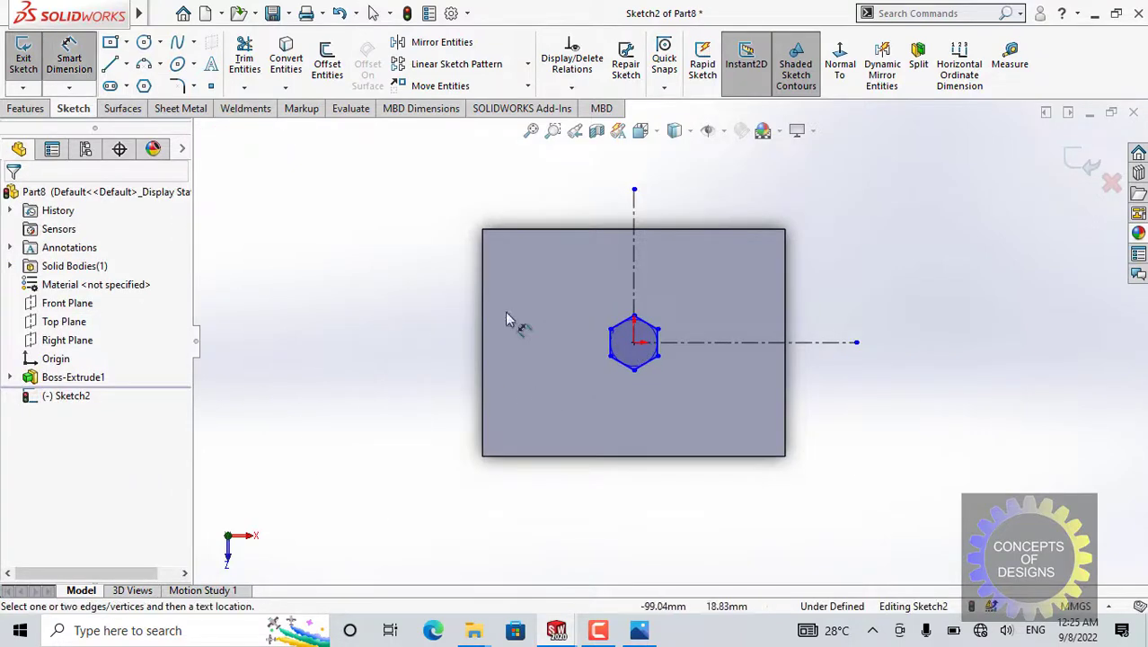
- Dimension the hexagon's two vertical flat edges at 9 mm across
{"action": "key", "text": "d"}
{"action": "left_click", "coordinate": [611, 347]}
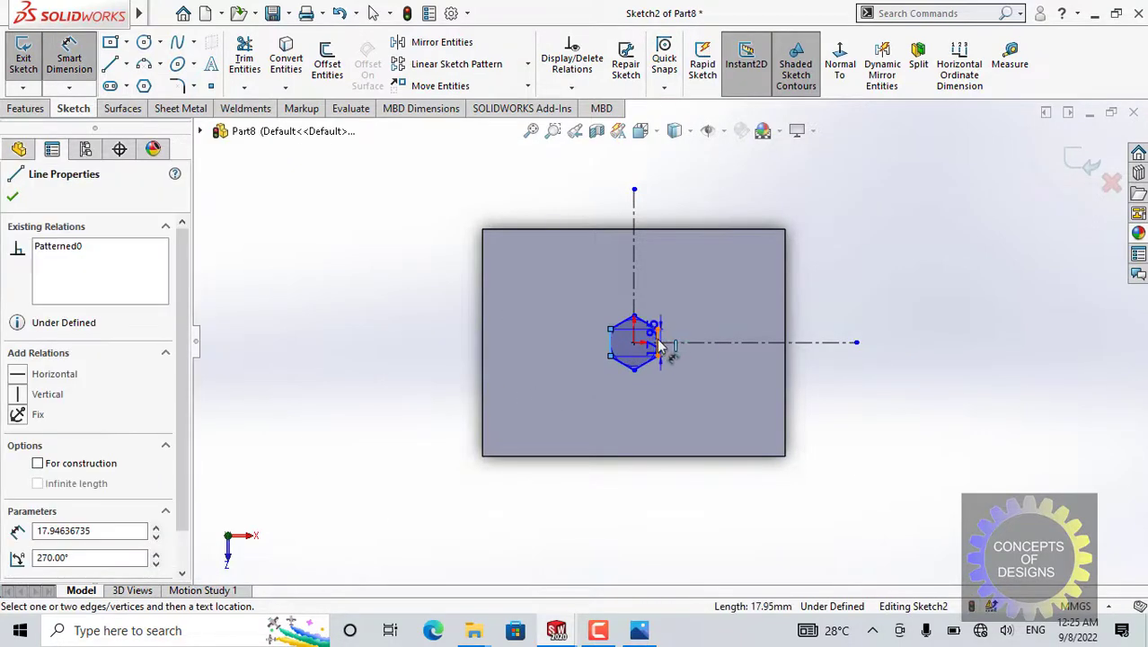
{"action": "left_click", "coordinate": [659, 345]}
{"action": "left_click", "coordinate": [644, 512]}
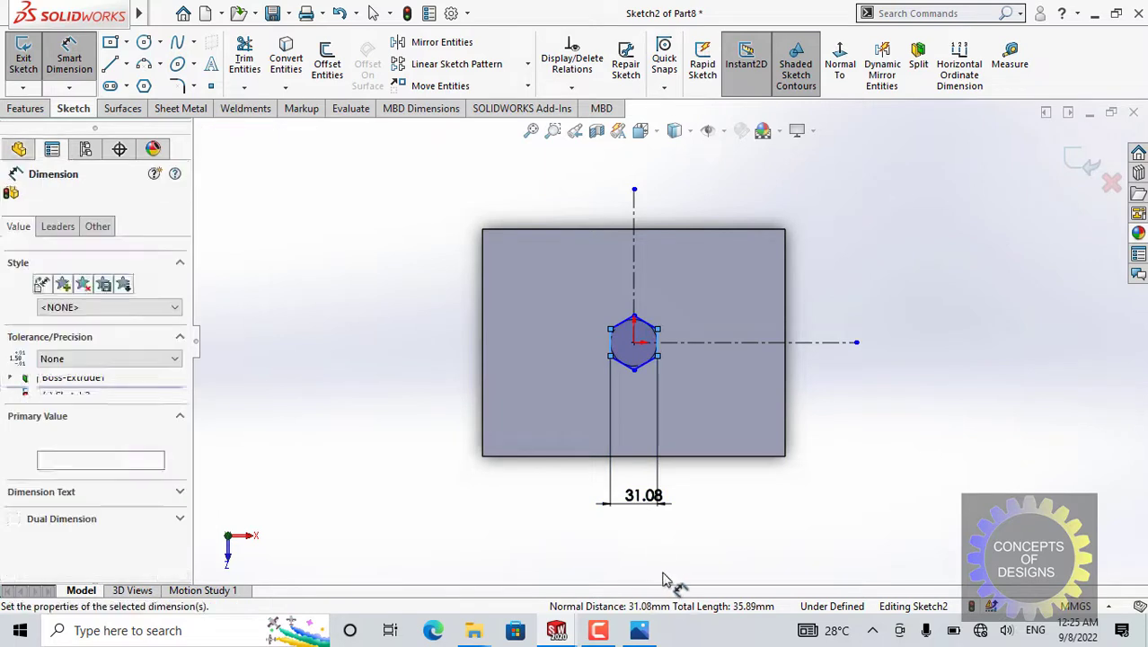
{"action": "type", "text": "1"}
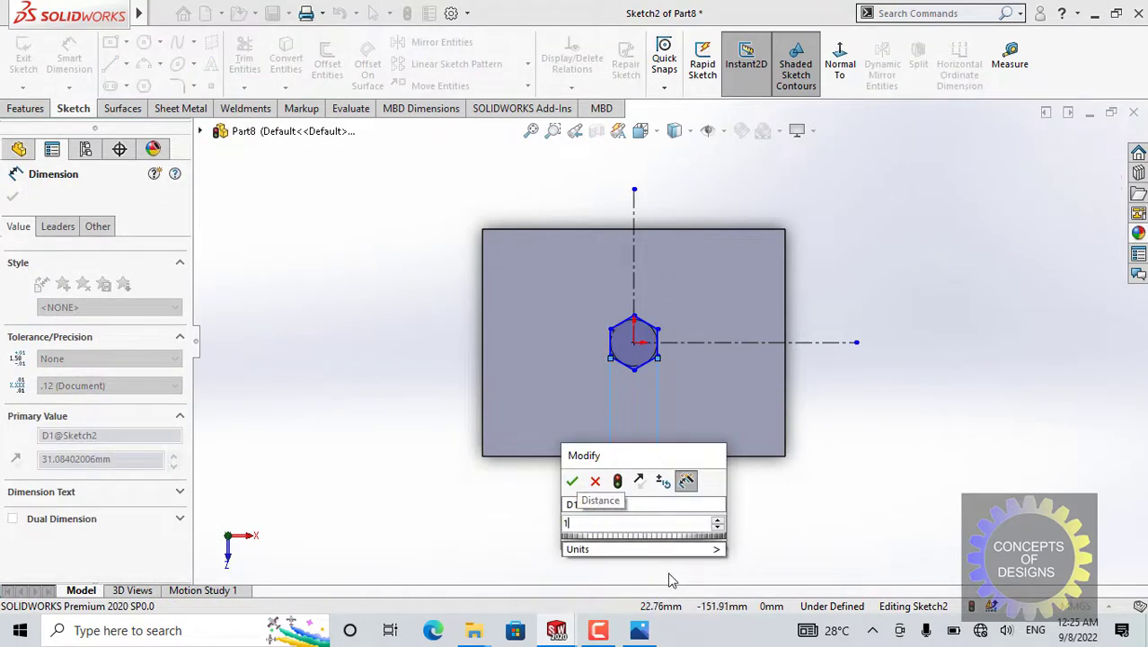
{"action": "key", "text": "BackSpace"}
{"action": "type", "text": "9"}
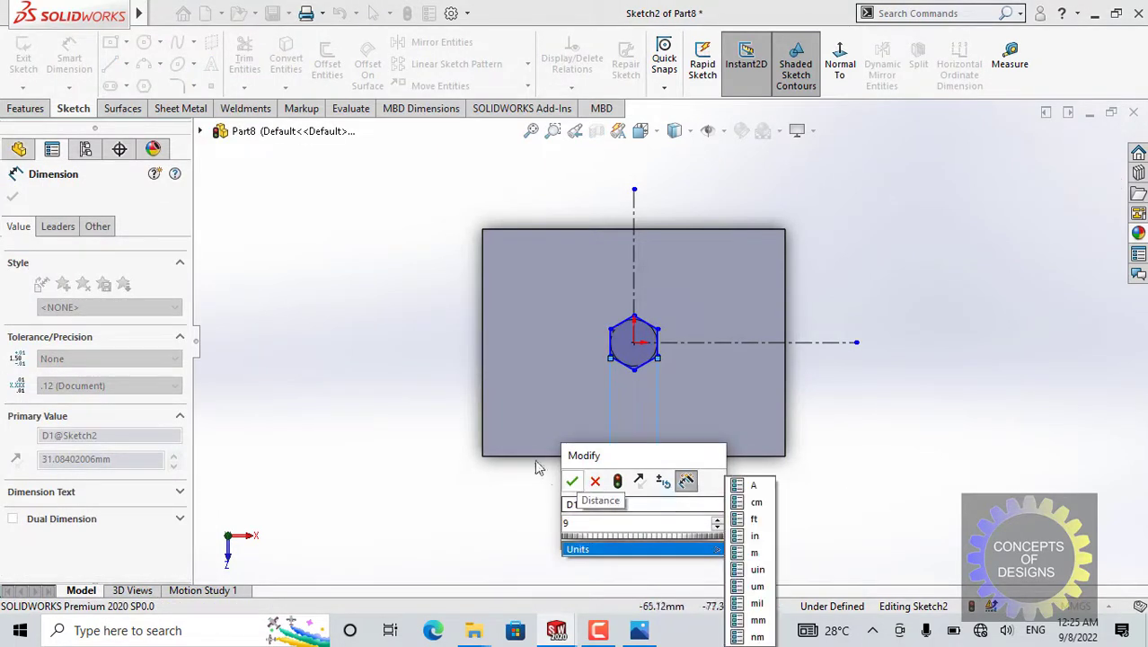
{"action": "left_click", "coordinate": [573, 484]}
{"action": "left_click", "coordinate": [359, 328]}
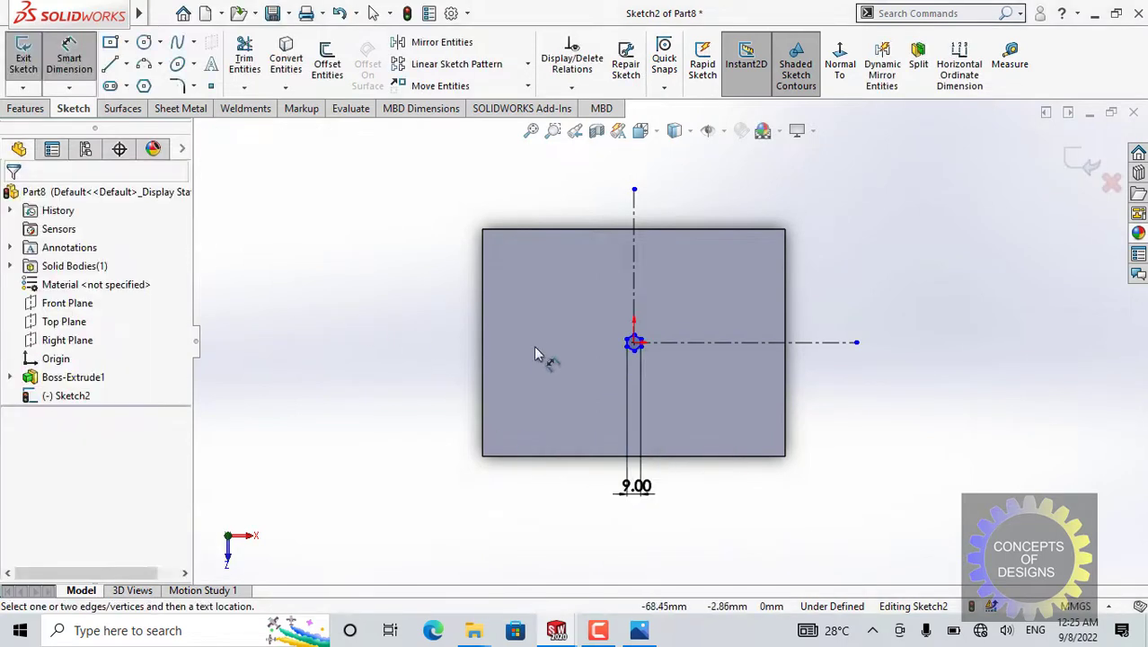
{"action": "scroll", "coordinate": [633, 341], "scroll_direction": "down", "scroll_amount": 2}
{"action": "key", "text": "Escape"}
{"action": "scroll", "coordinate": [634, 346], "scroll_direction": "down", "scroll_amount": 2}
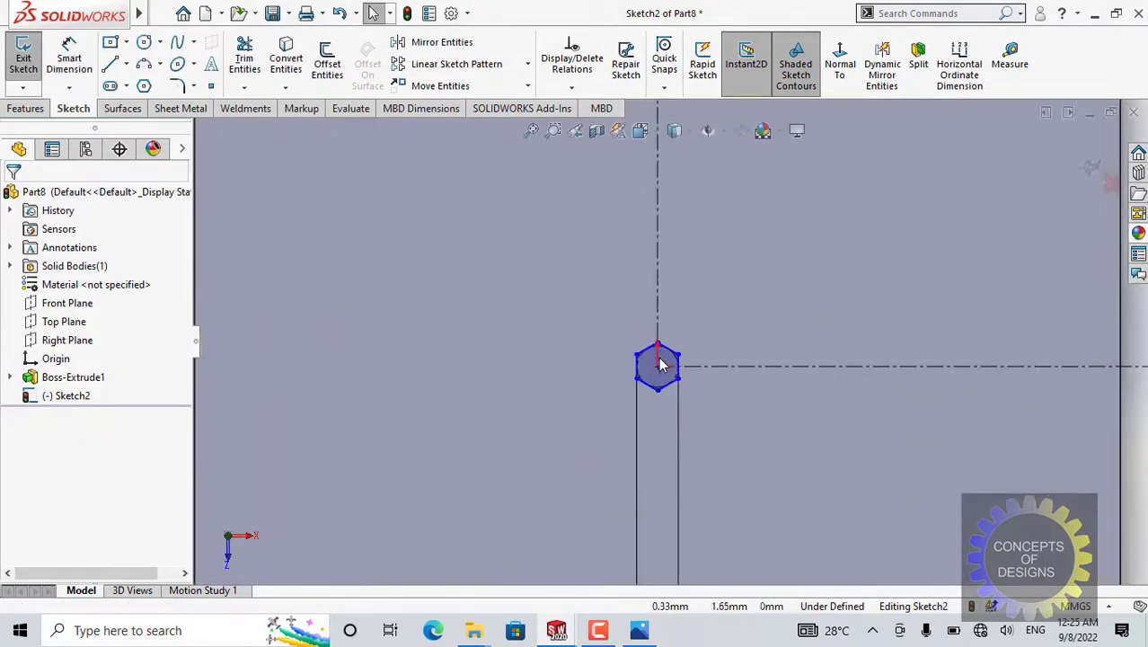
- Add a Coincident relation between the hexagon's top corner and the vertical centerline
{"action": "left_click", "coordinate": [658, 346]}
{"action": "left_click", "coordinate": [661, 303]}
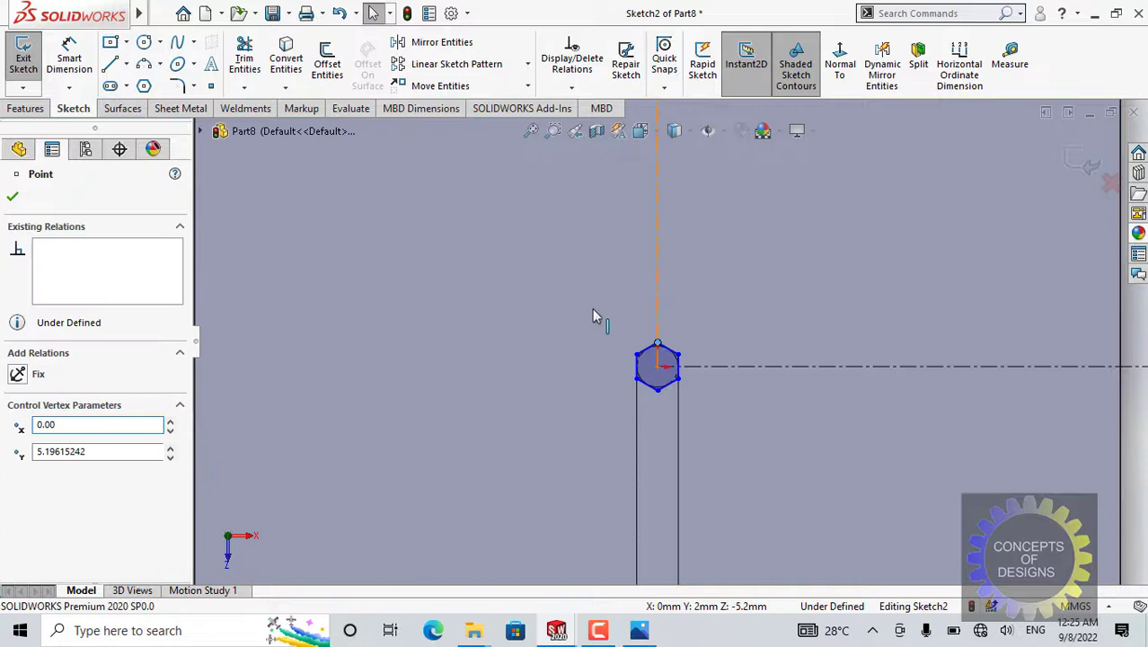
{"action": "left_click", "coordinate": [99, 487]}
{"action": "scroll", "coordinate": [721, 400], "scroll_direction": "up", "scroll_amount": 5}
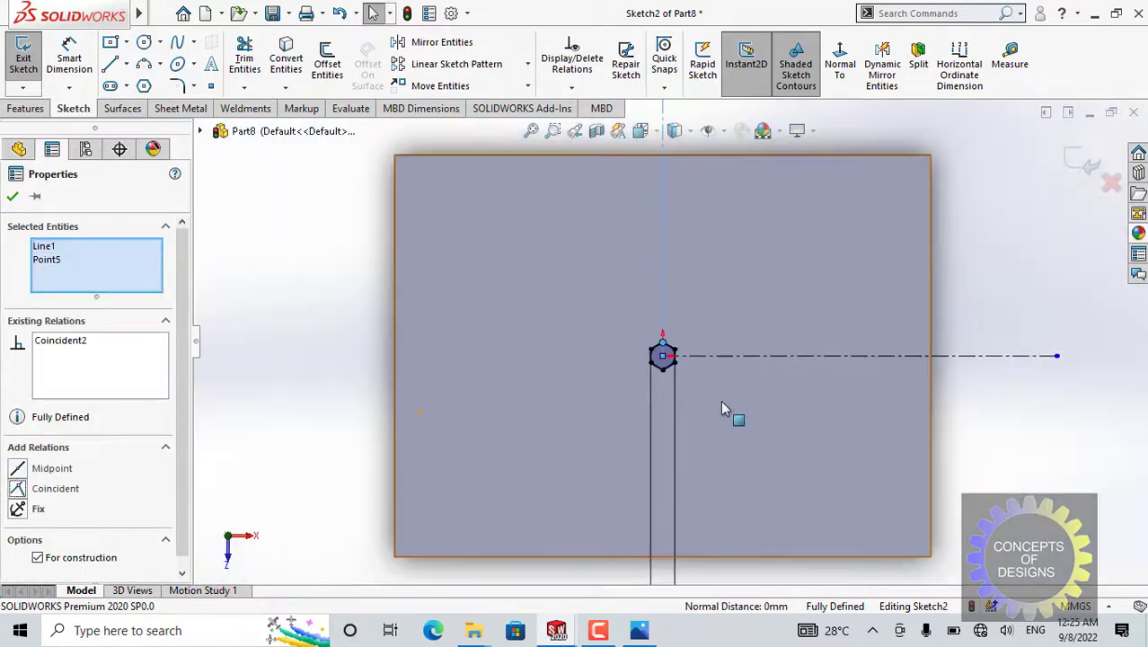
{"action": "left_click", "coordinate": [411, 319]}
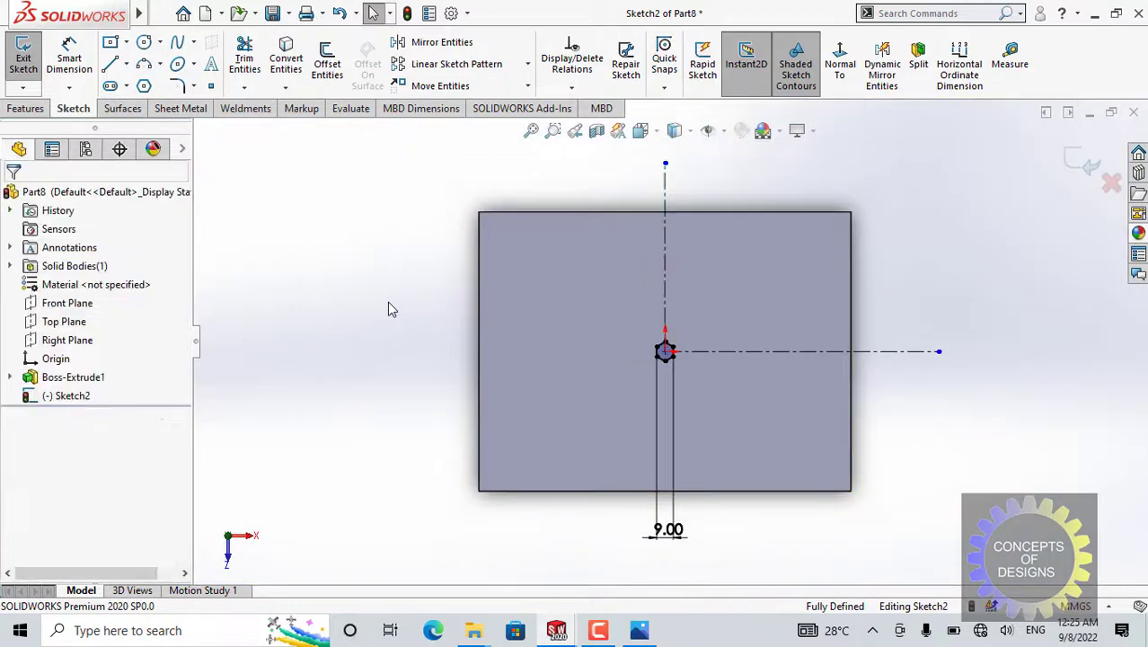
- Extruded Cut the 9 mm hexagon Blind 2.00 mm through the plate, creating Cut-Extrude1
{"action": "left_click", "coordinate": [25, 108]}
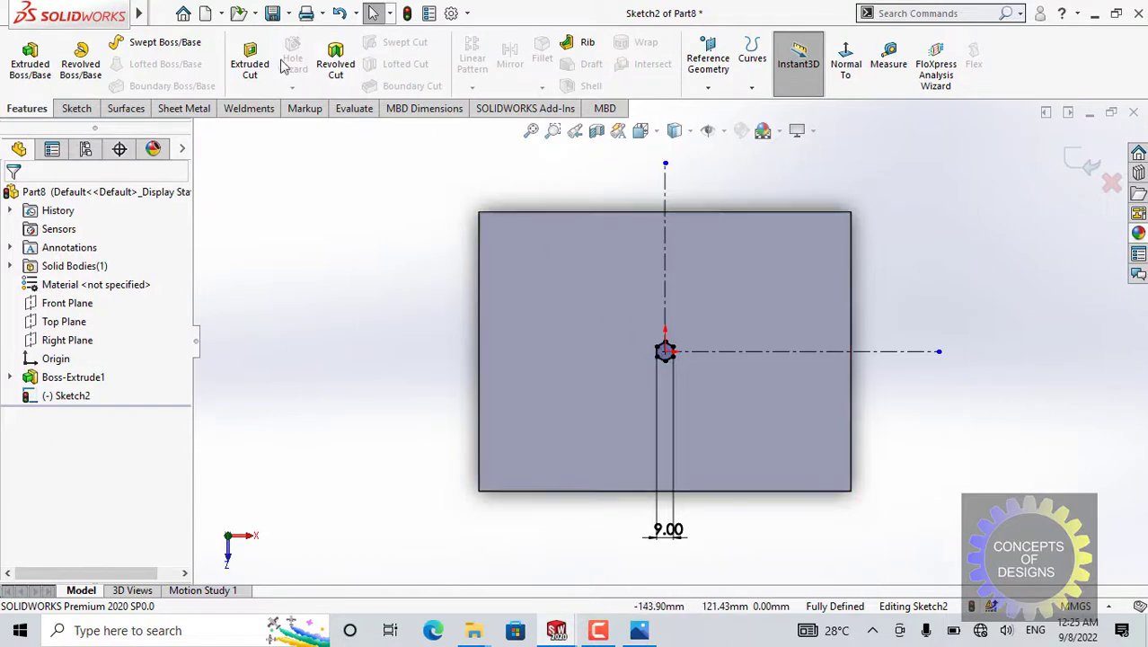
{"action": "left_click", "coordinate": [250, 62]}
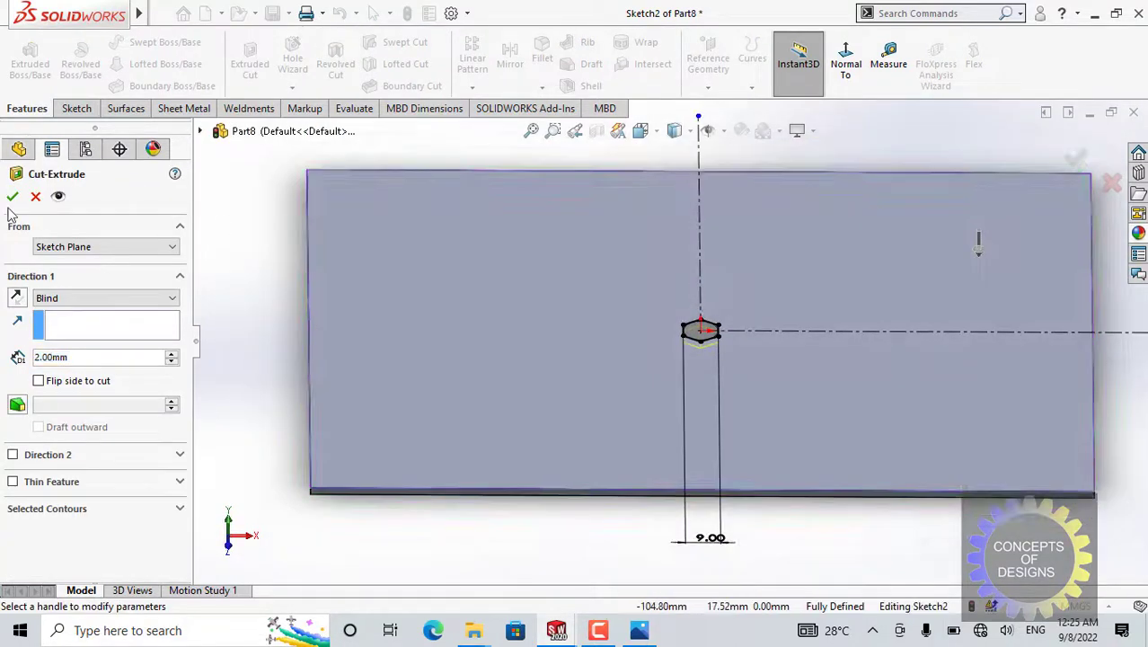
{"action": "left_click", "coordinate": [12, 200]}
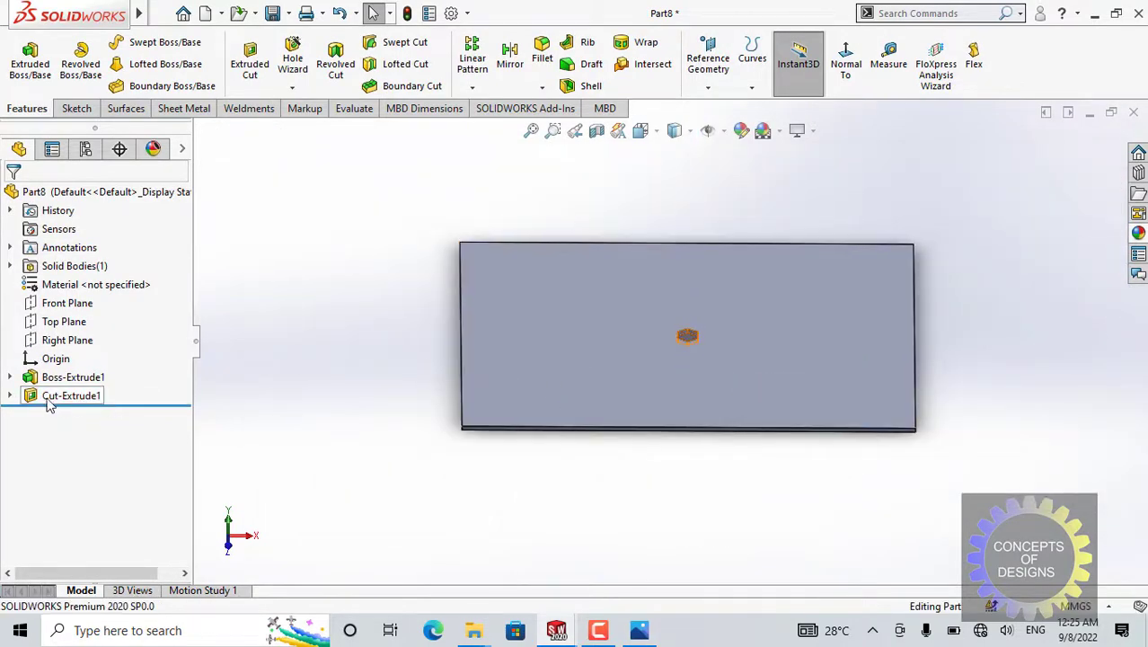
{"action": "middle_click_drag", "start_coordinate": [619, 388], "coordinate": [486, 380]}
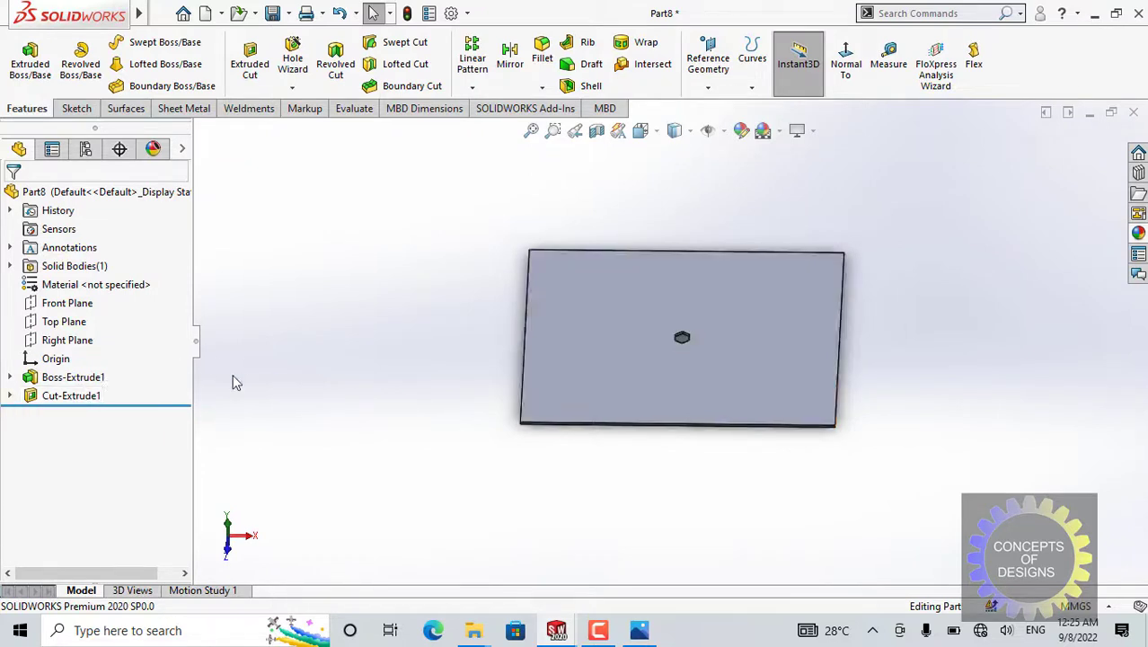
- Select Cut-Extrude1 and choose Fill Pattern from the Linear Pattern dropdown
{"action": "left_click", "coordinate": [64, 400]}
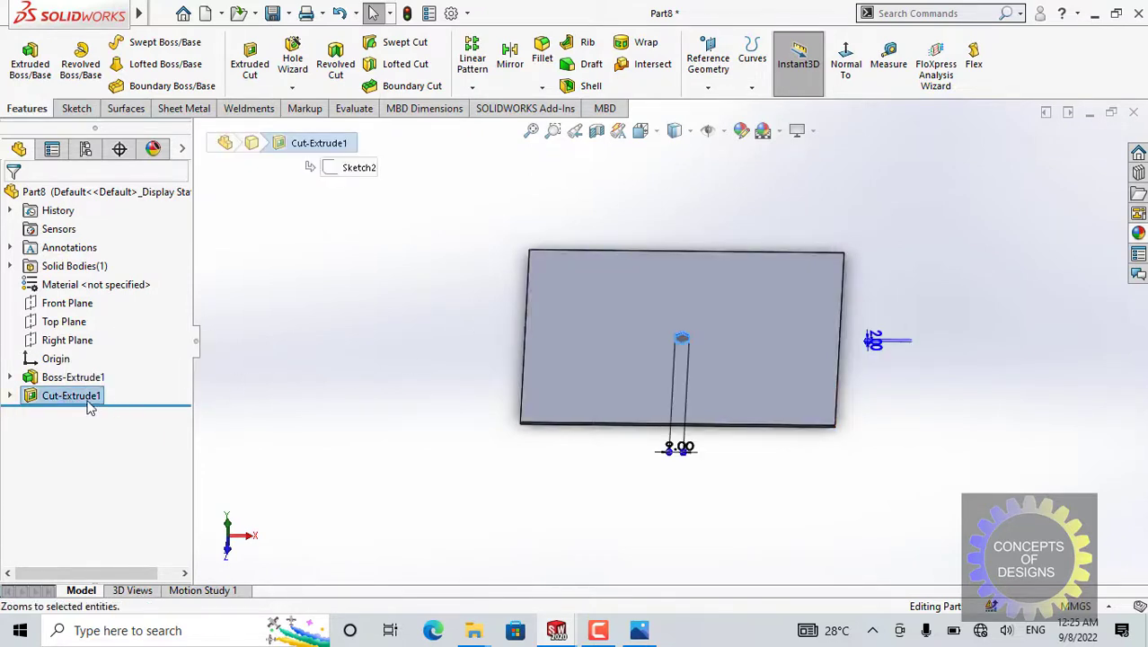
{"action": "left_click", "coordinate": [474, 89]}
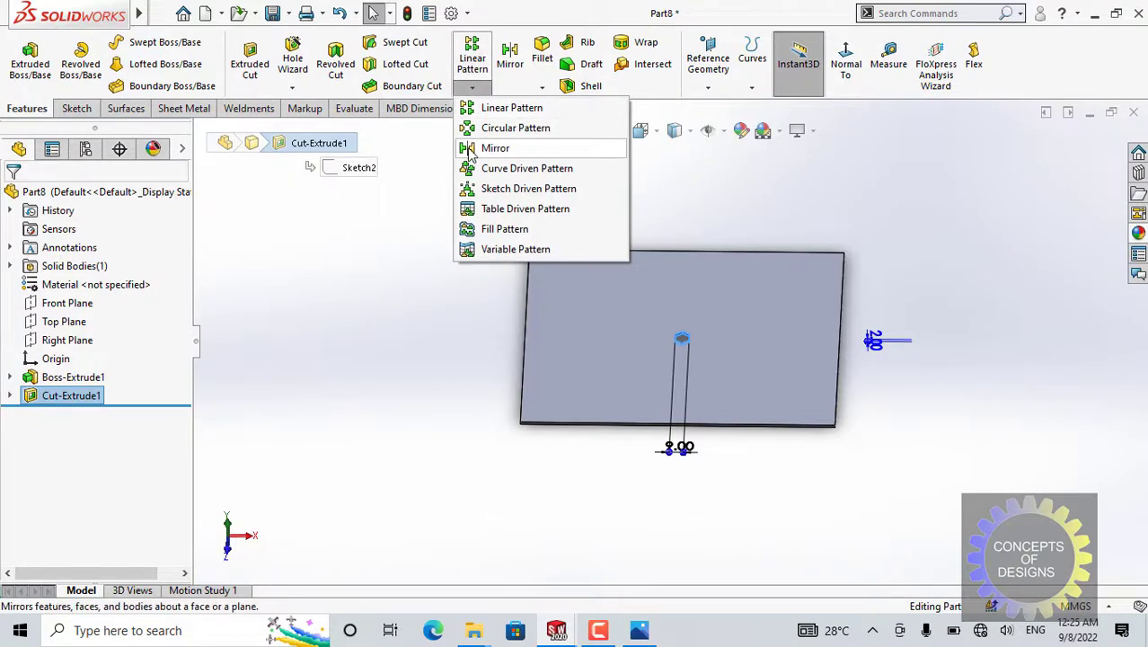
{"action": "left_click", "coordinate": [495, 229]}
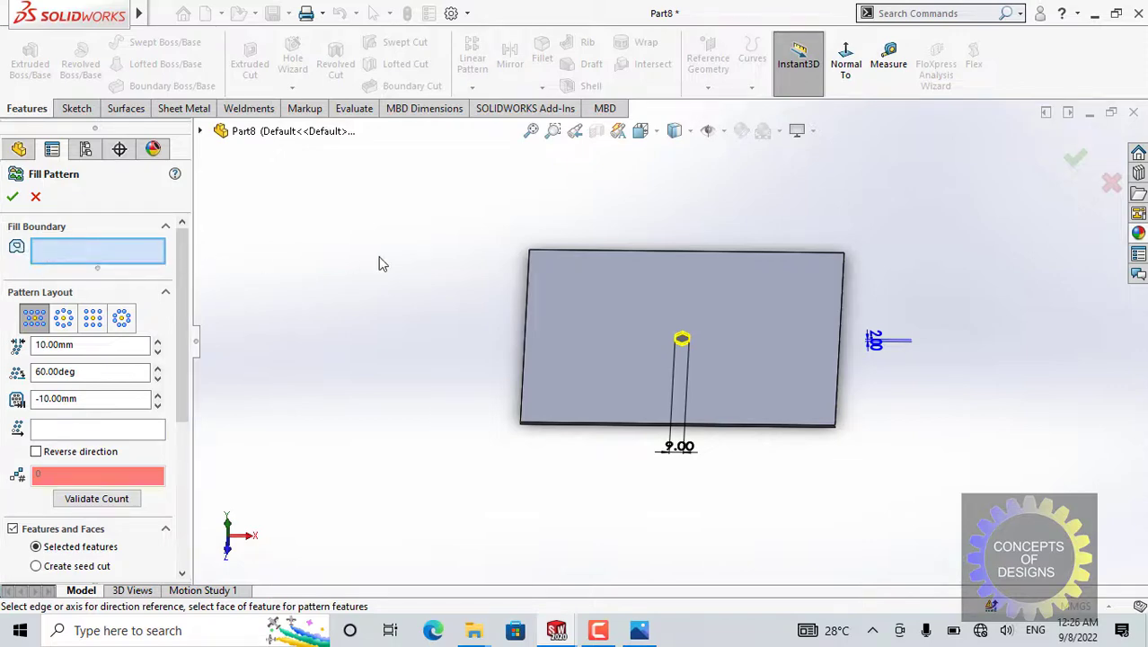
- Fill the plate's top face with the hexagonal cut at 10 mm spacing and 60°
{"action": "left_click", "coordinate": [551, 309]}
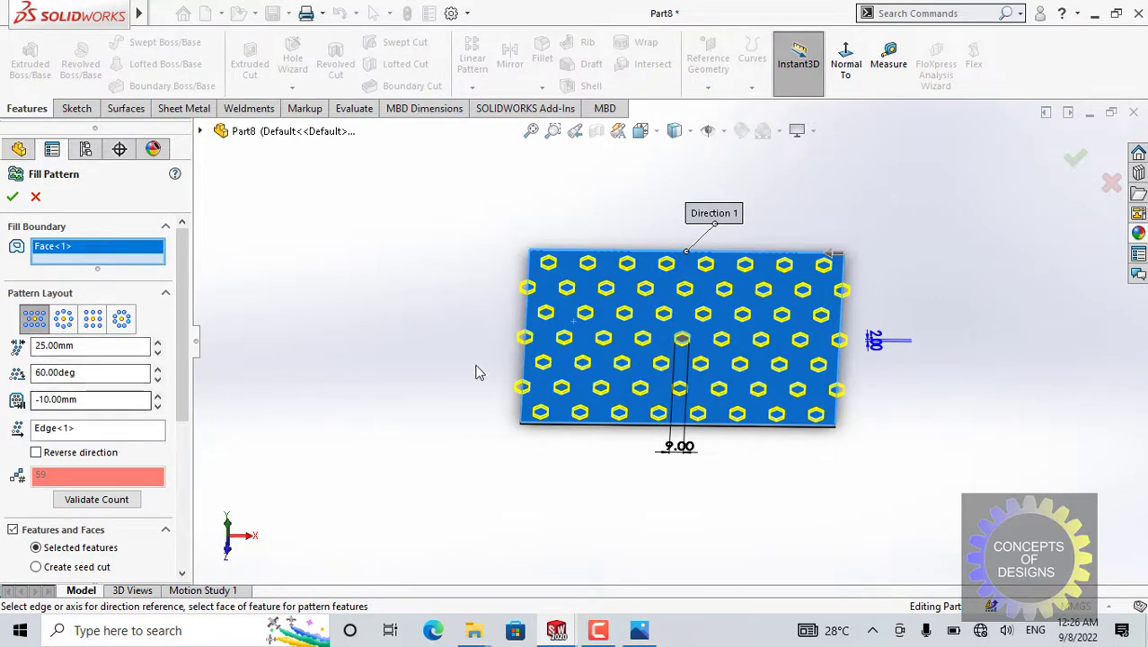
{"action": "middle_click_drag", "start_coordinate": [440, 316], "coordinate": [431, 372]}
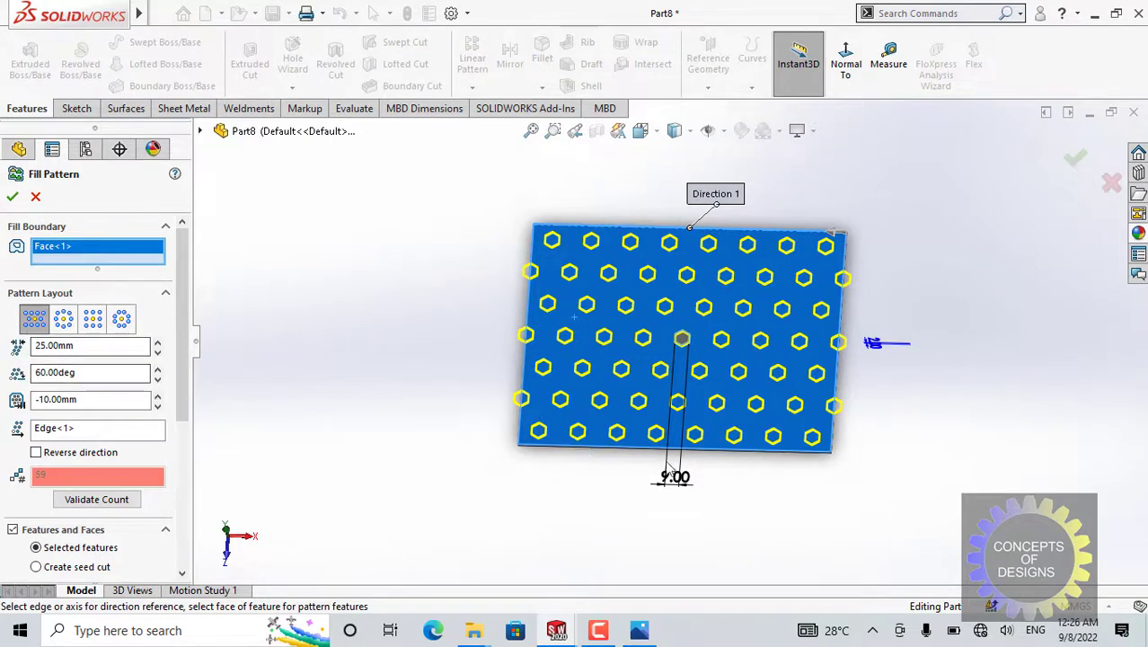
{"action": "scroll", "coordinate": [675, 476], "scroll_direction": "down", "scroll_amount": 4}
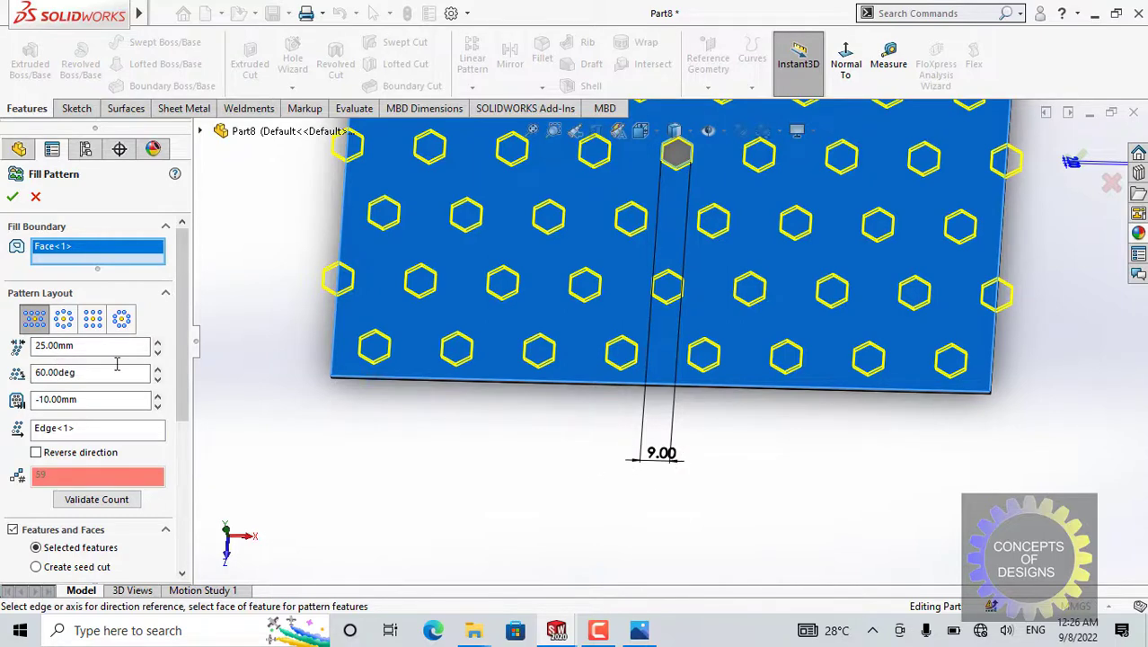
{"action": "double_click", "coordinate": [85, 349]}
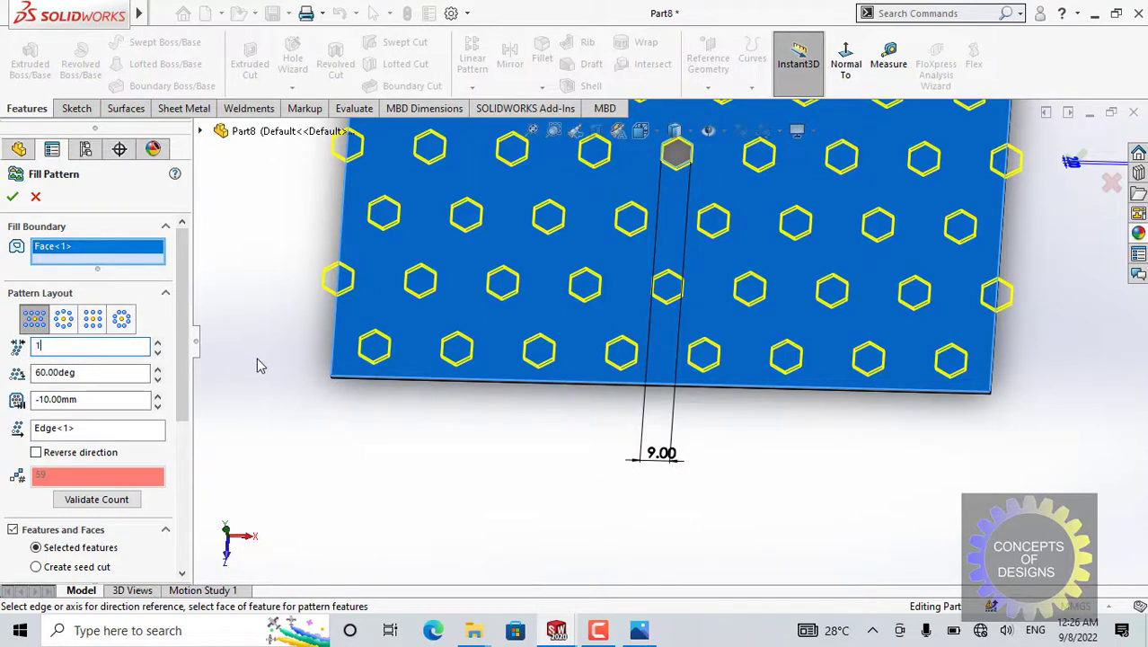
{"action": "key", "text": "Return"}
{"action": "key", "text": "f"}
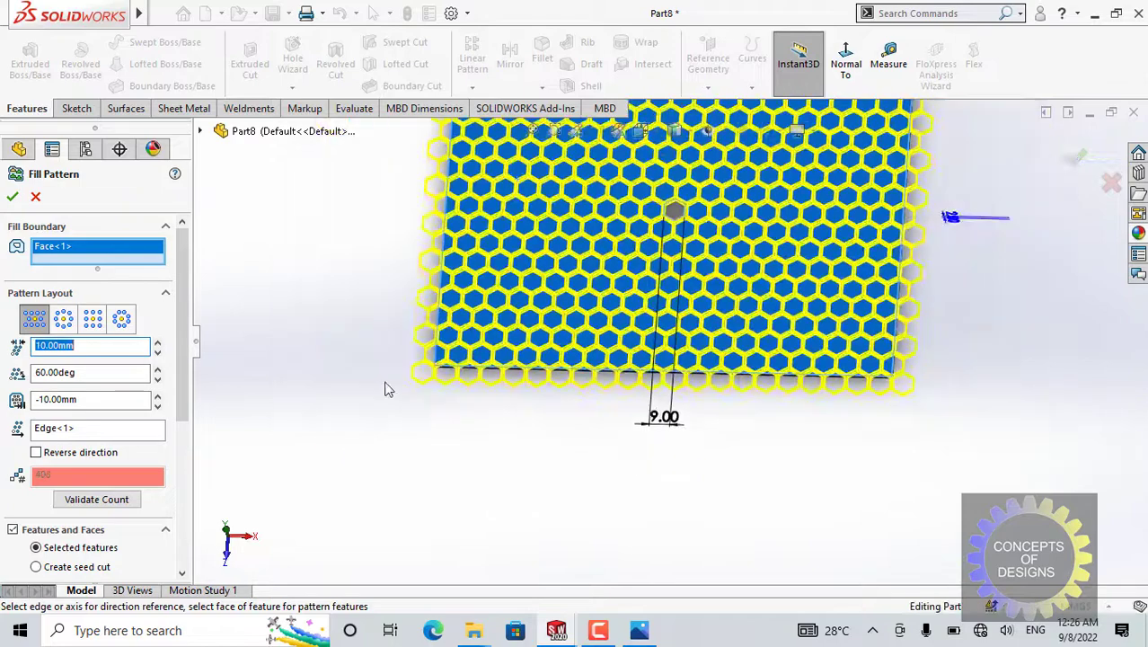
{"action": "scroll", "coordinate": [682, 296], "scroll_direction": "up", "scroll_amount": 1}
{"action": "scroll", "coordinate": [809, 292], "scroll_direction": "down", "scroll_amount": 4}
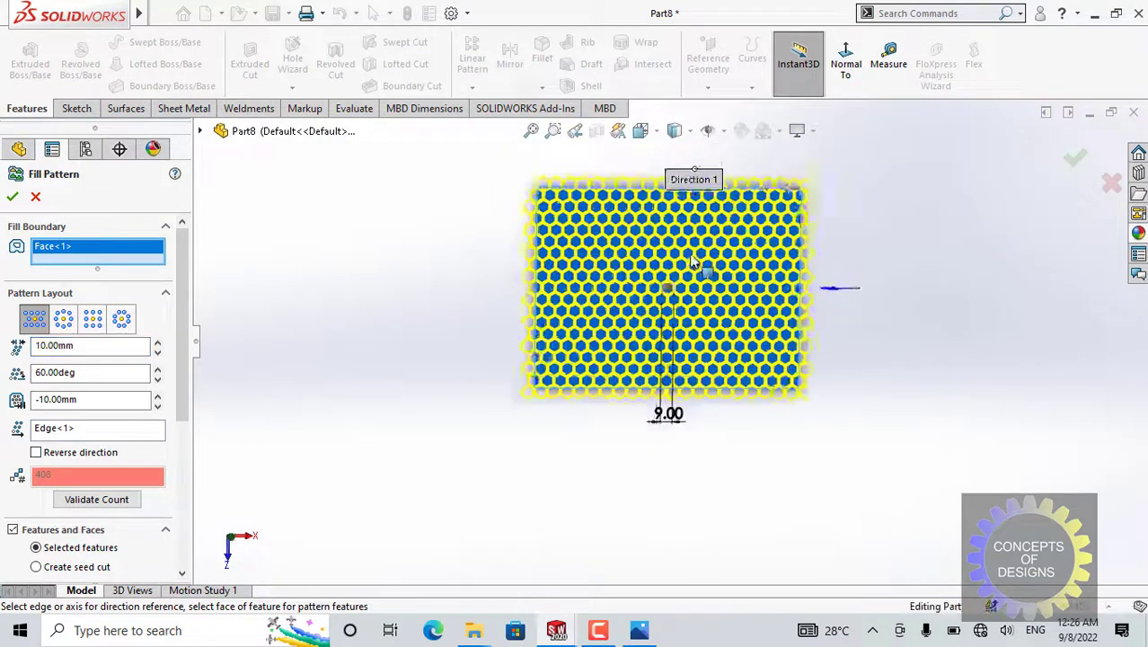
{"action": "left_click", "coordinate": [13, 198]}
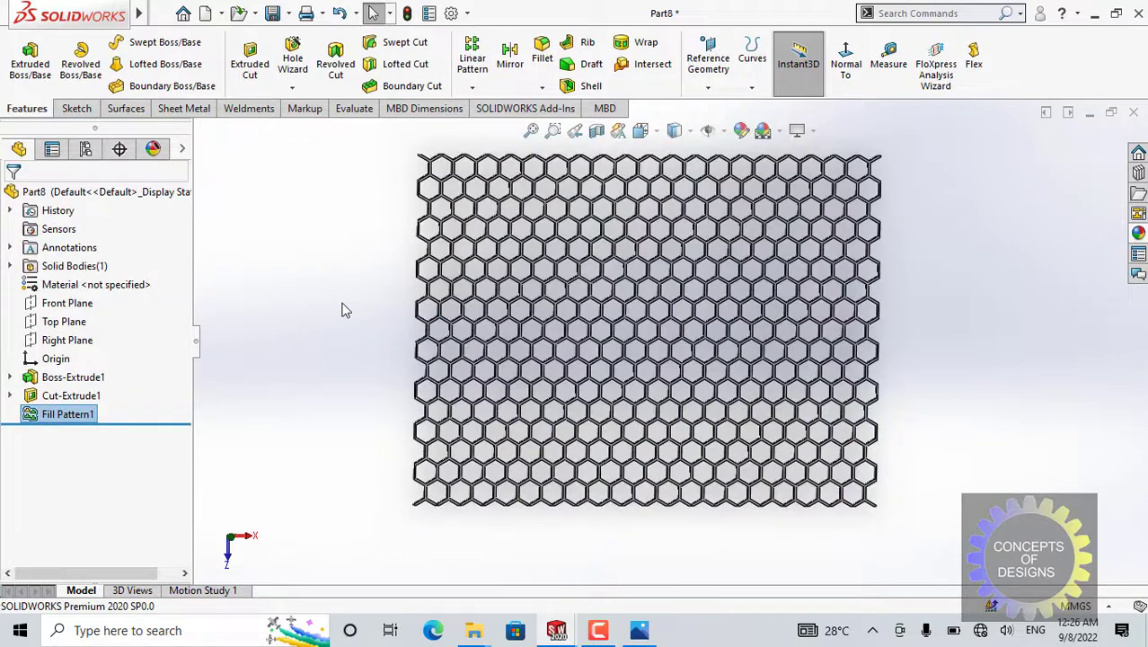
- Orbit the finished Fill Pattern1 honeycomb plate to inspect it, then show the screen recorder panel
{"action": "left_click", "coordinate": [345, 310]}
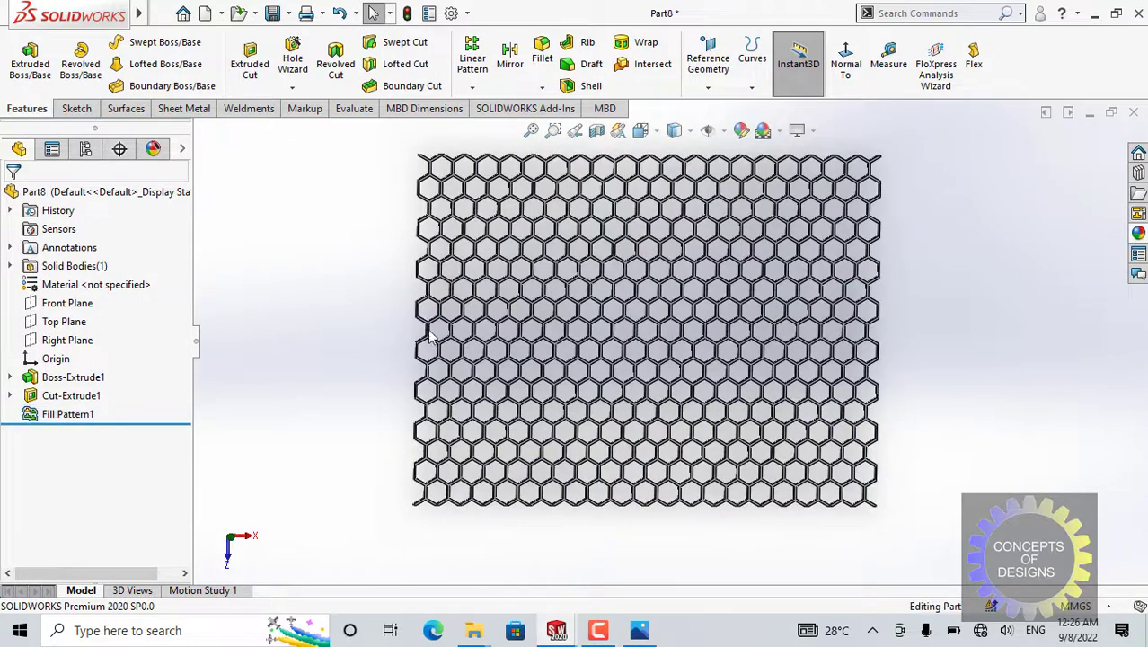
{"action": "scroll", "coordinate": [628, 385], "scroll_direction": "up", "scroll_amount": 3}
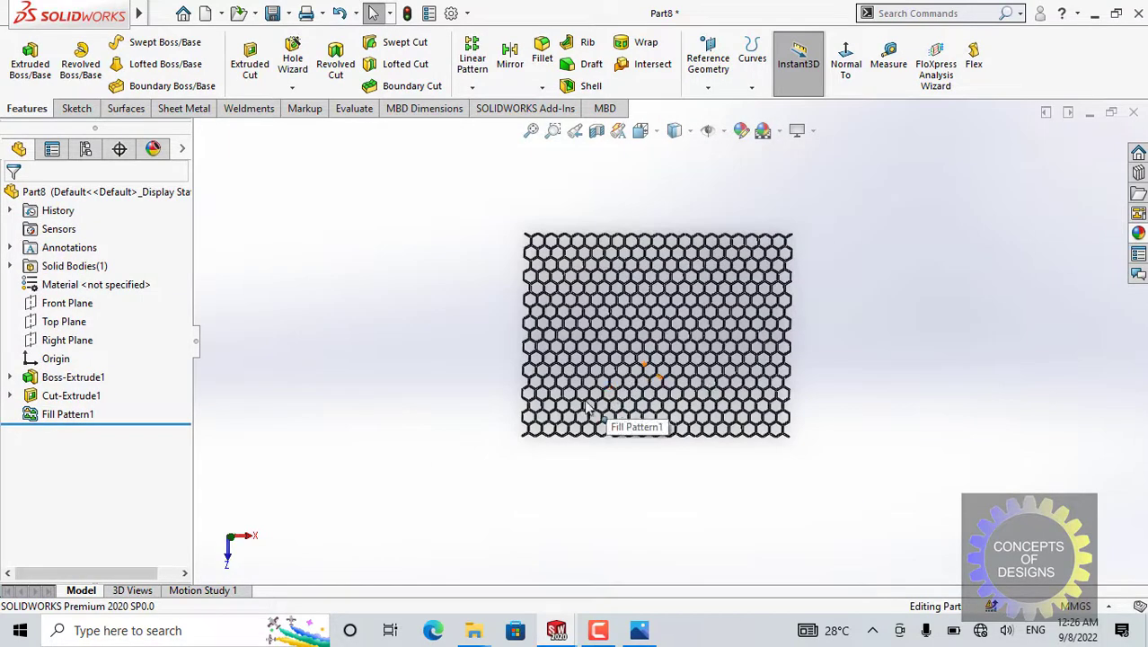
{"action": "middle_click_drag", "start_coordinate": [585, 404], "coordinate": [448, 346]}
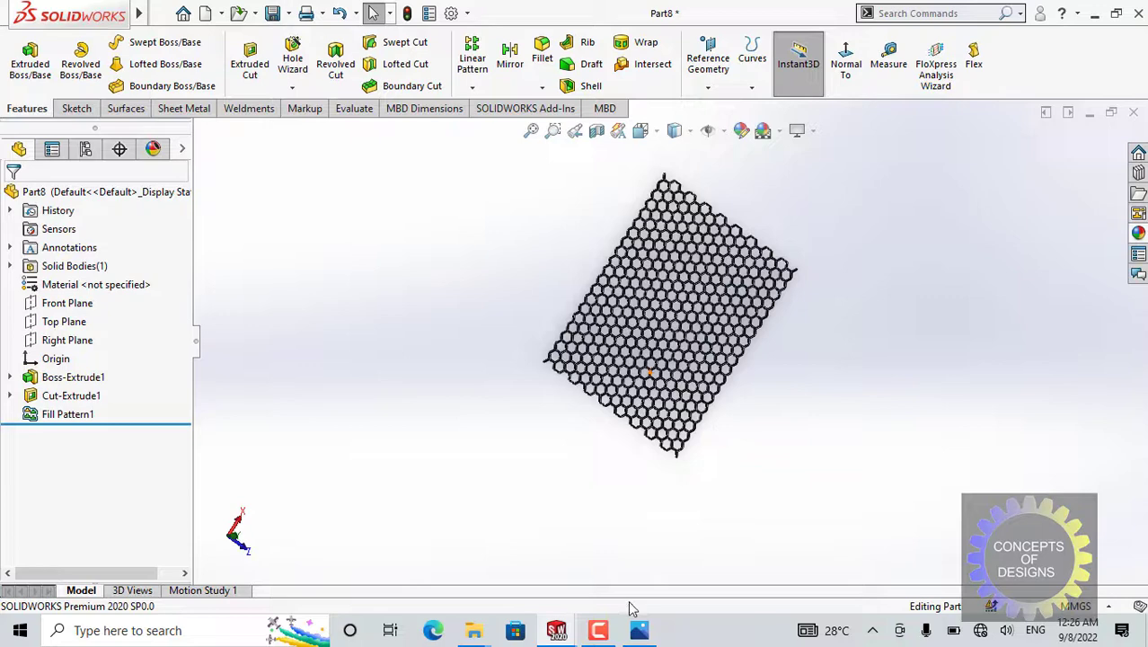
{"action": "left_click", "coordinate": [609, 633]}
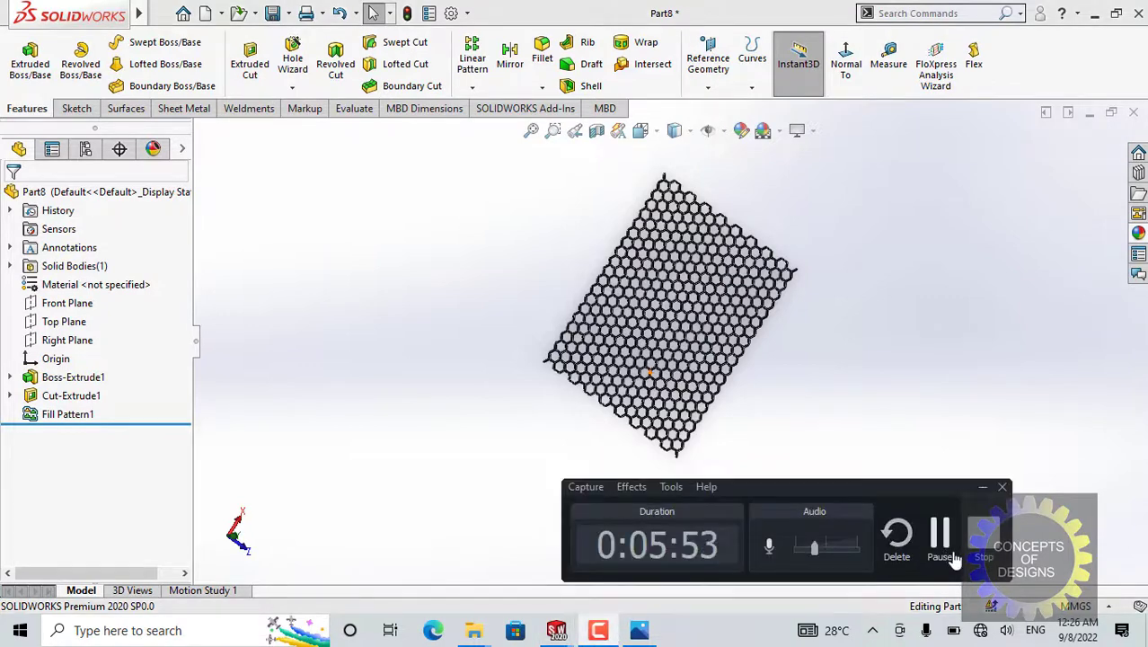